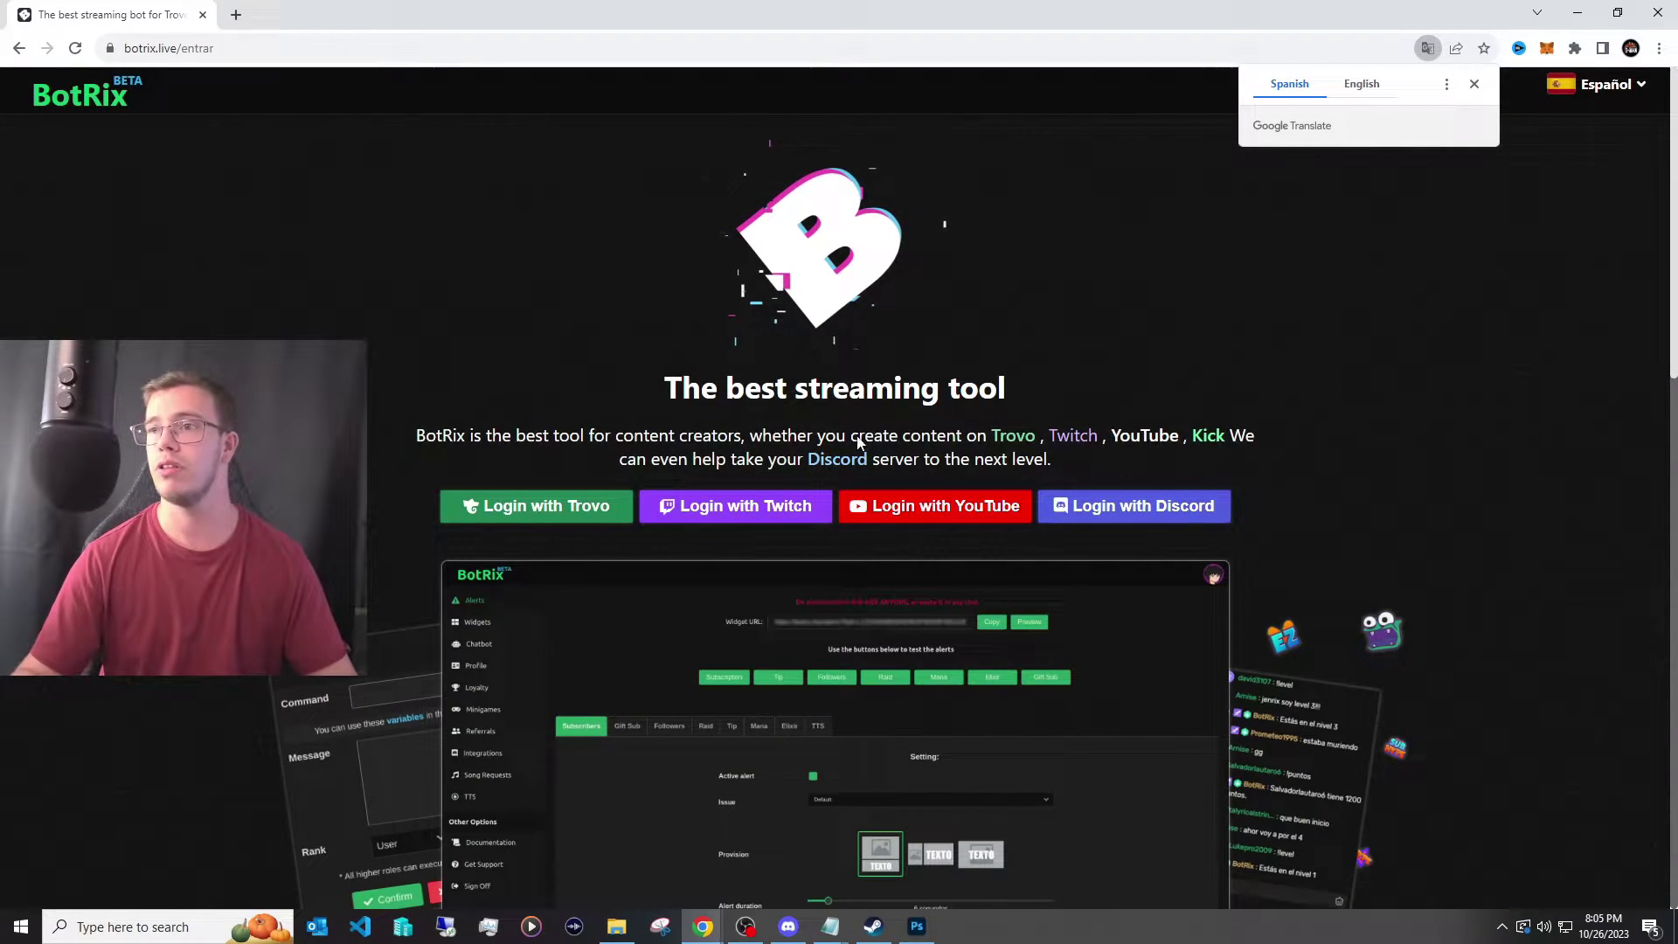
# Sign in to BotRix with Twitch and submit the Kick username for account linking.
pyautogui.click(762, 512)
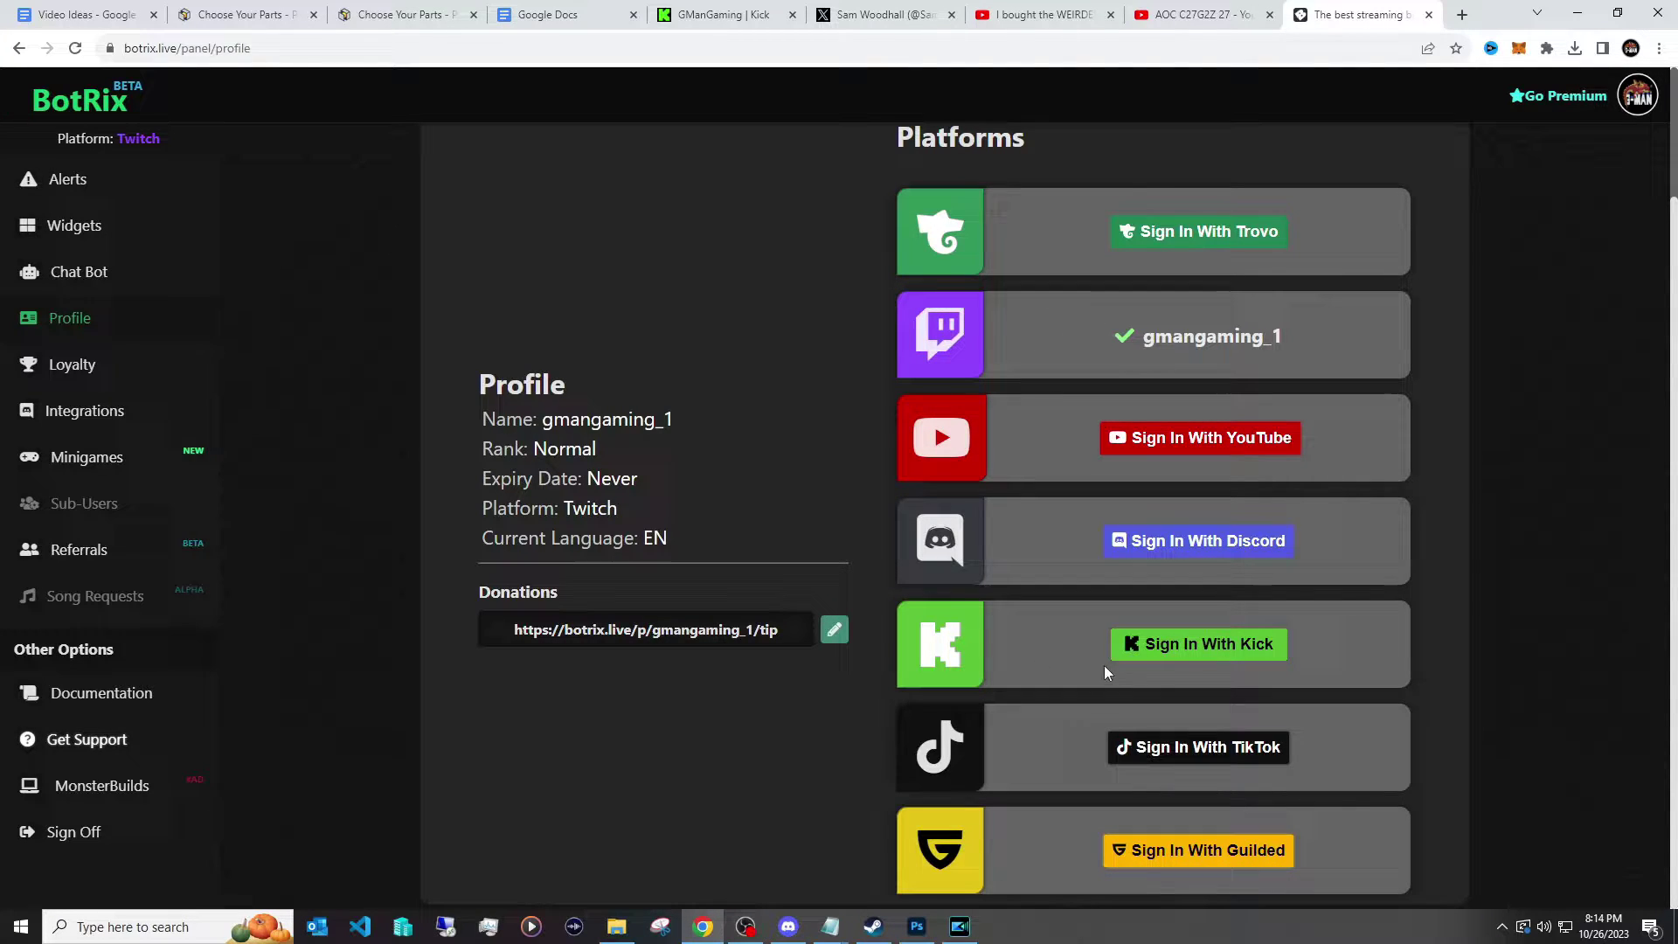
pyautogui.click(1145, 657)
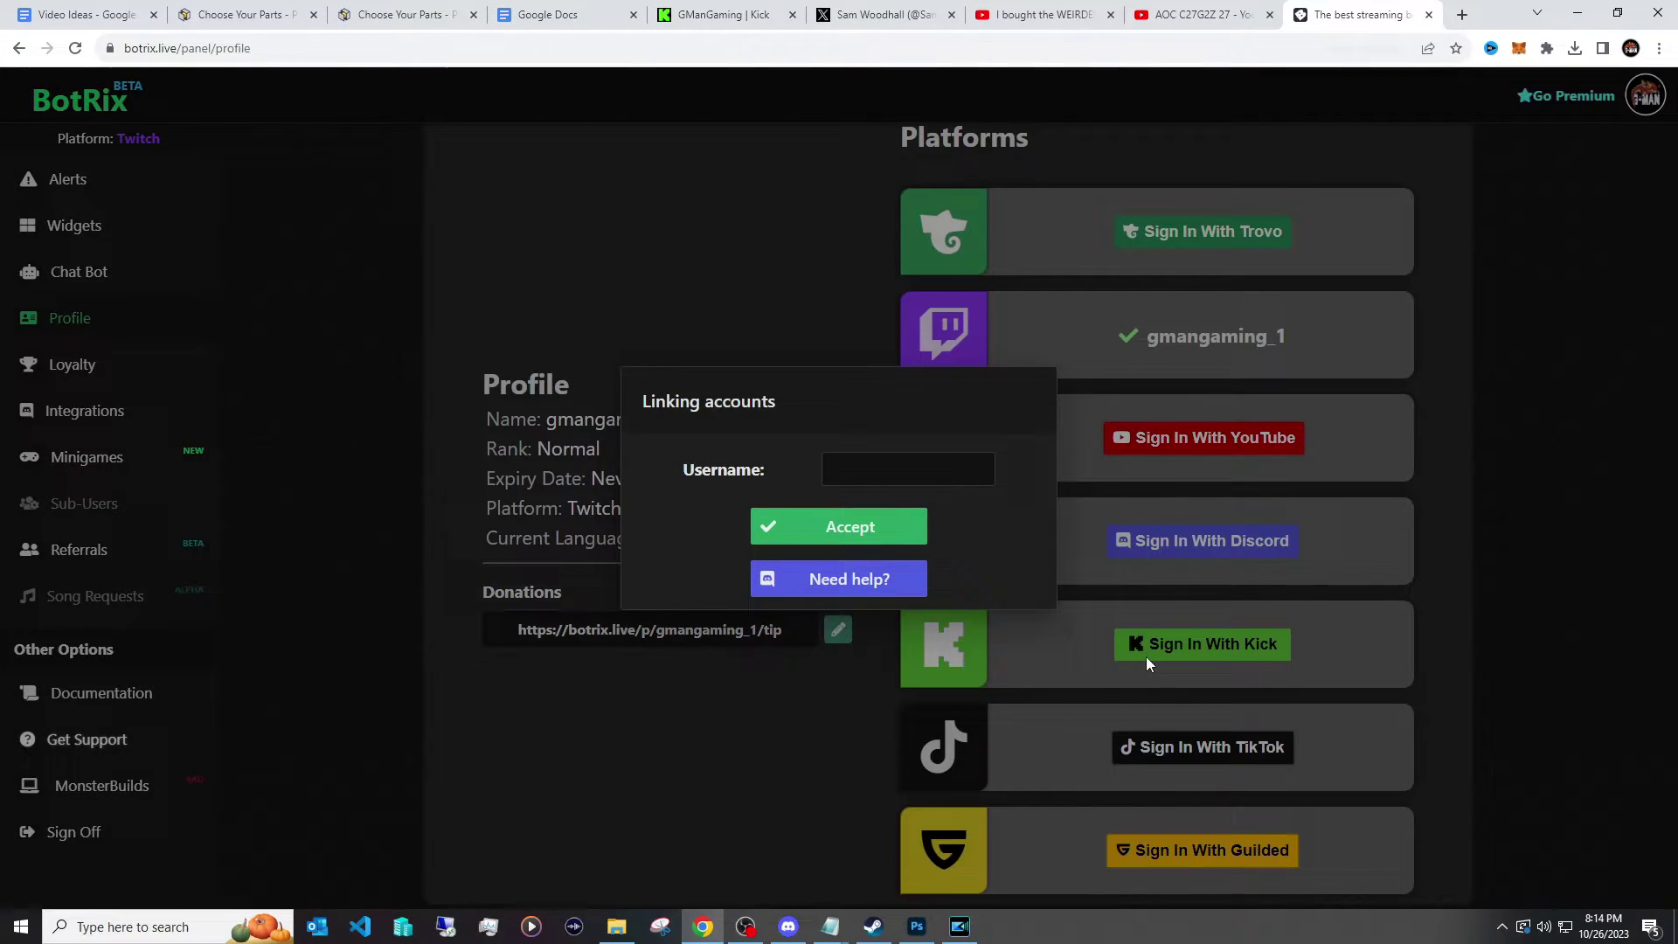
pyautogui.click(919, 468)
pyautogui.click(862, 528)
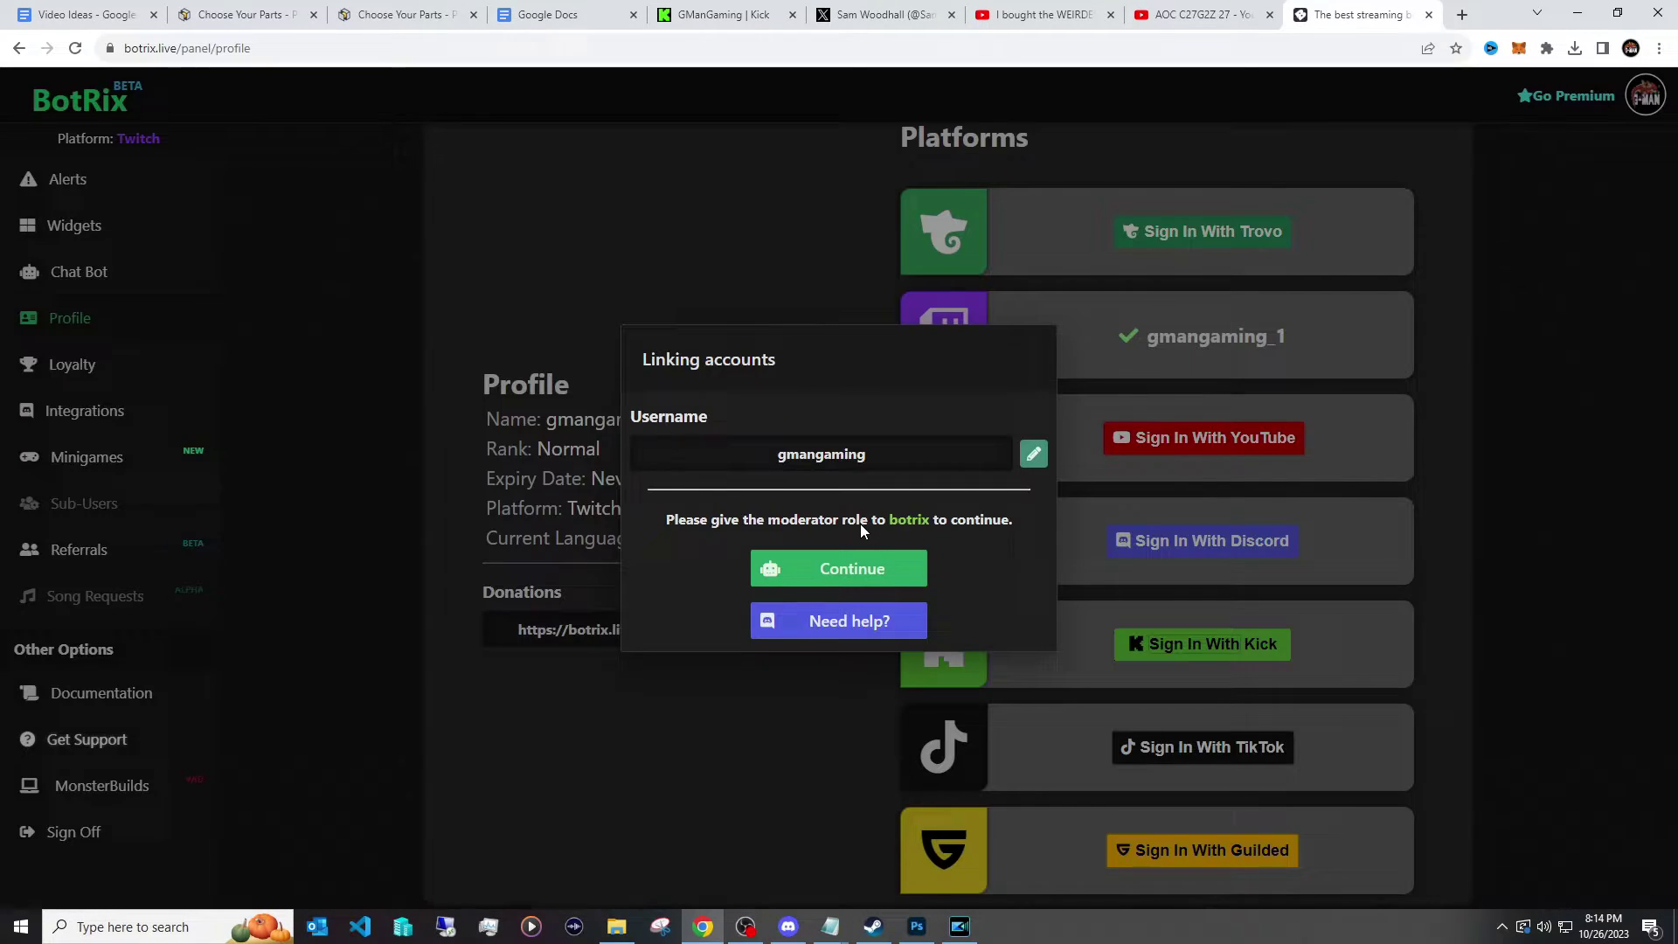
# Make BotRix a Kick moderator and post the copied !link command in Kick chat.
pyautogui.click(859, 569)
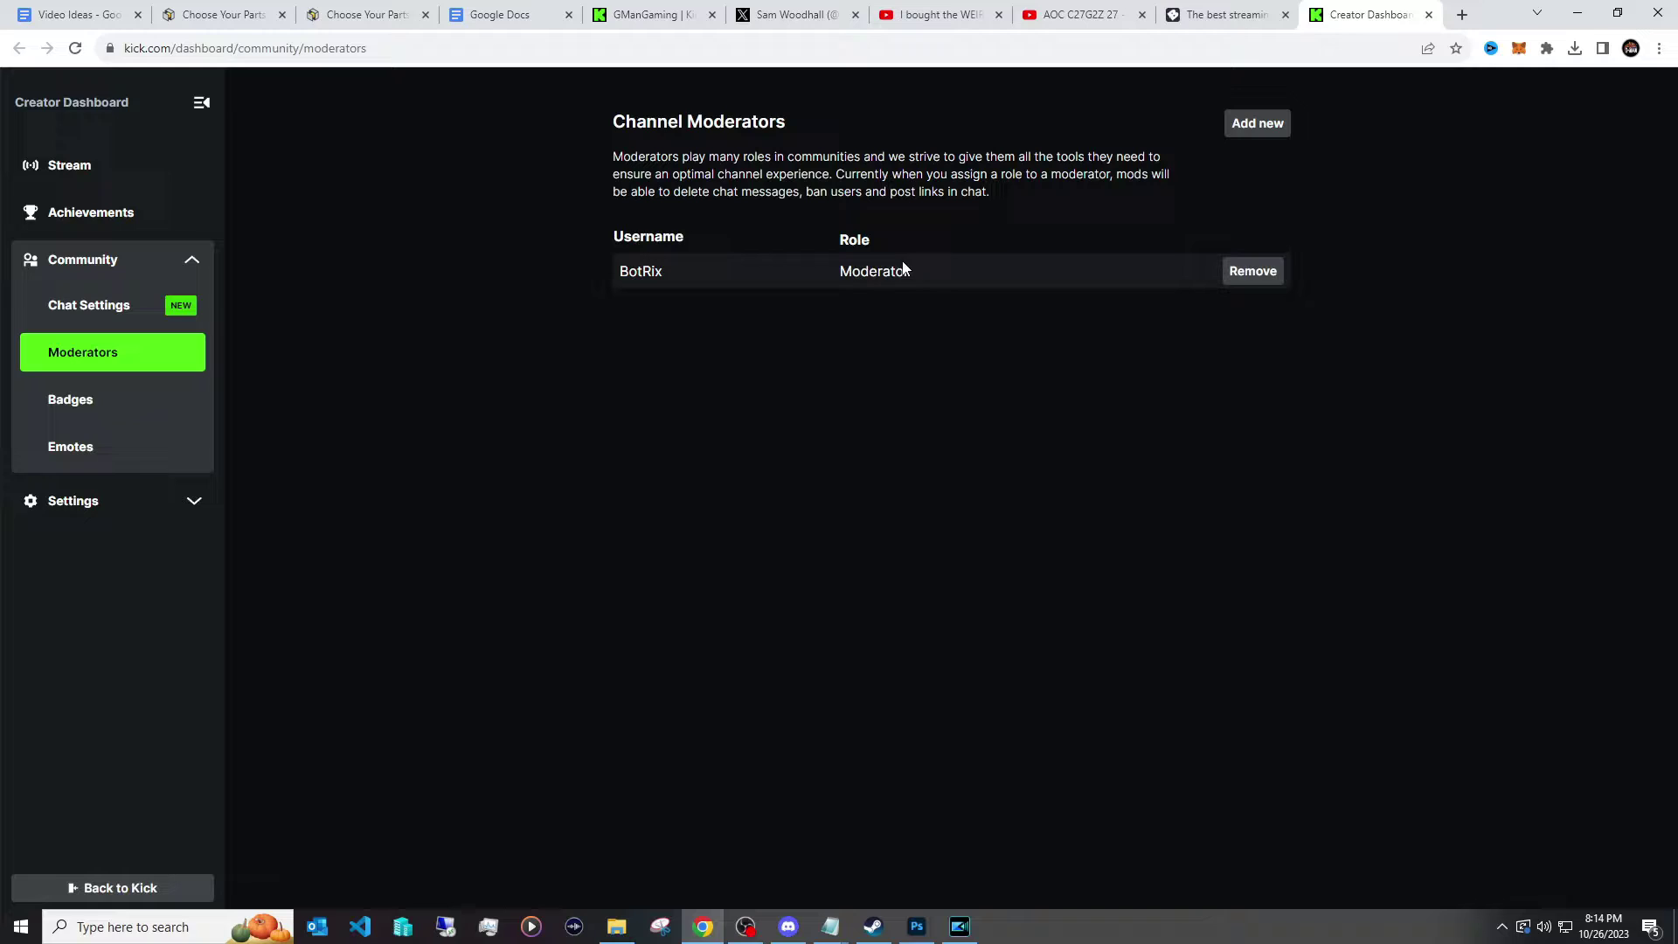
pyautogui.click(1213, 21)
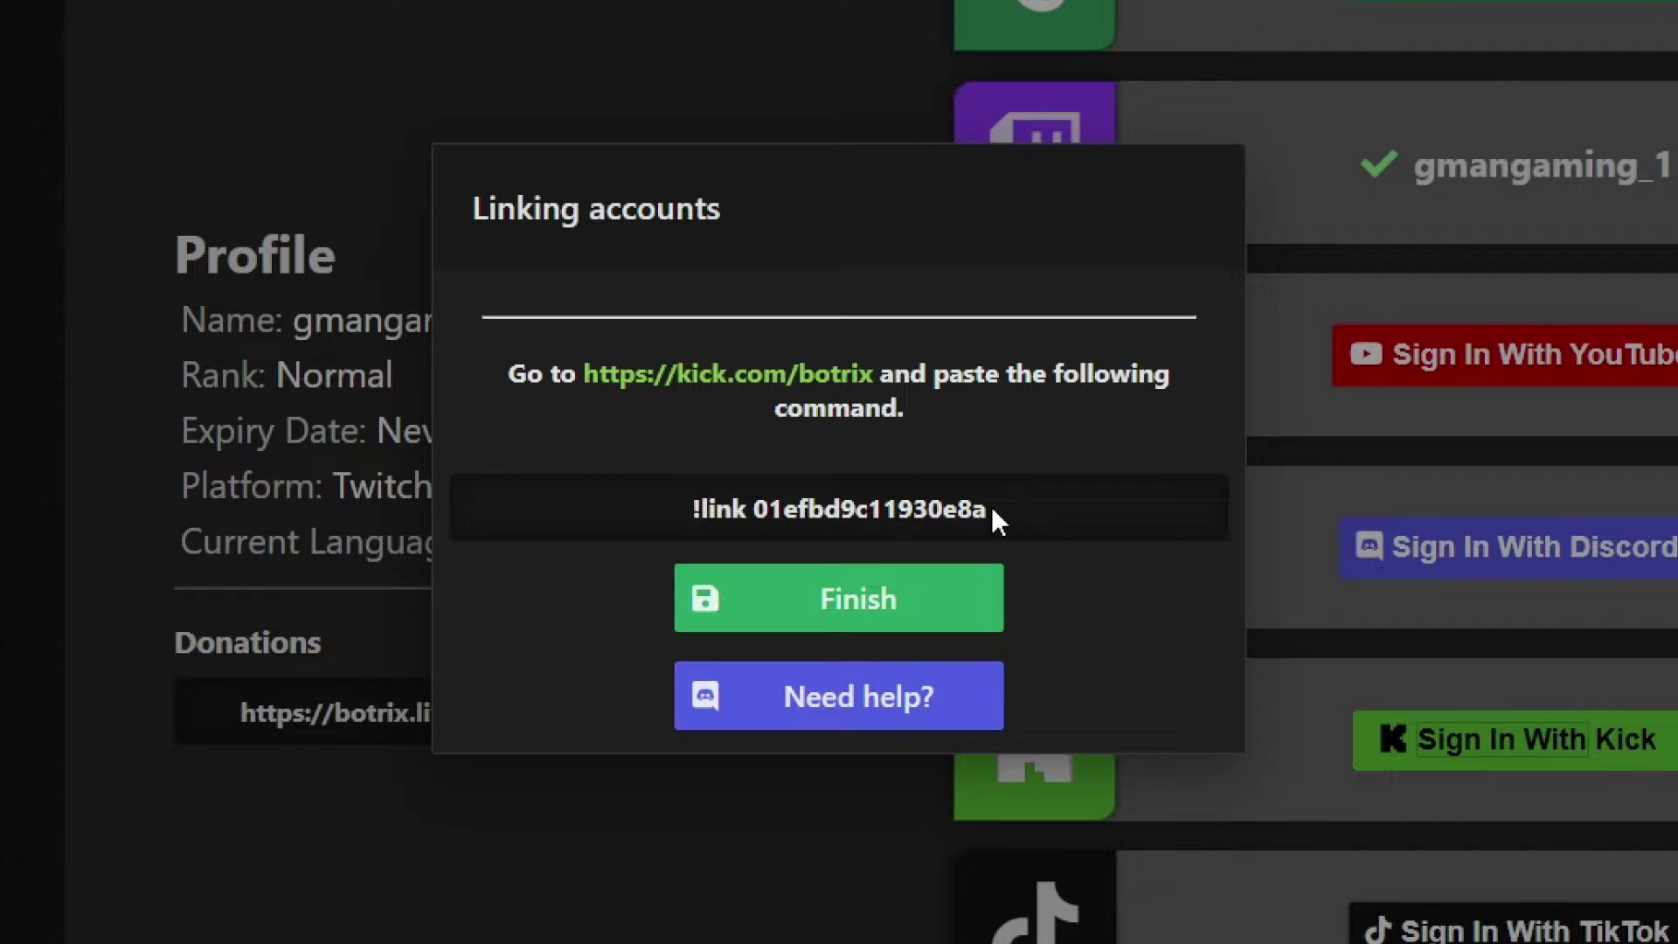
pyautogui.moveTo(996, 519); pyautogui.dragTo(685, 520)
pyautogui.hotkey('ctrl', 'c')
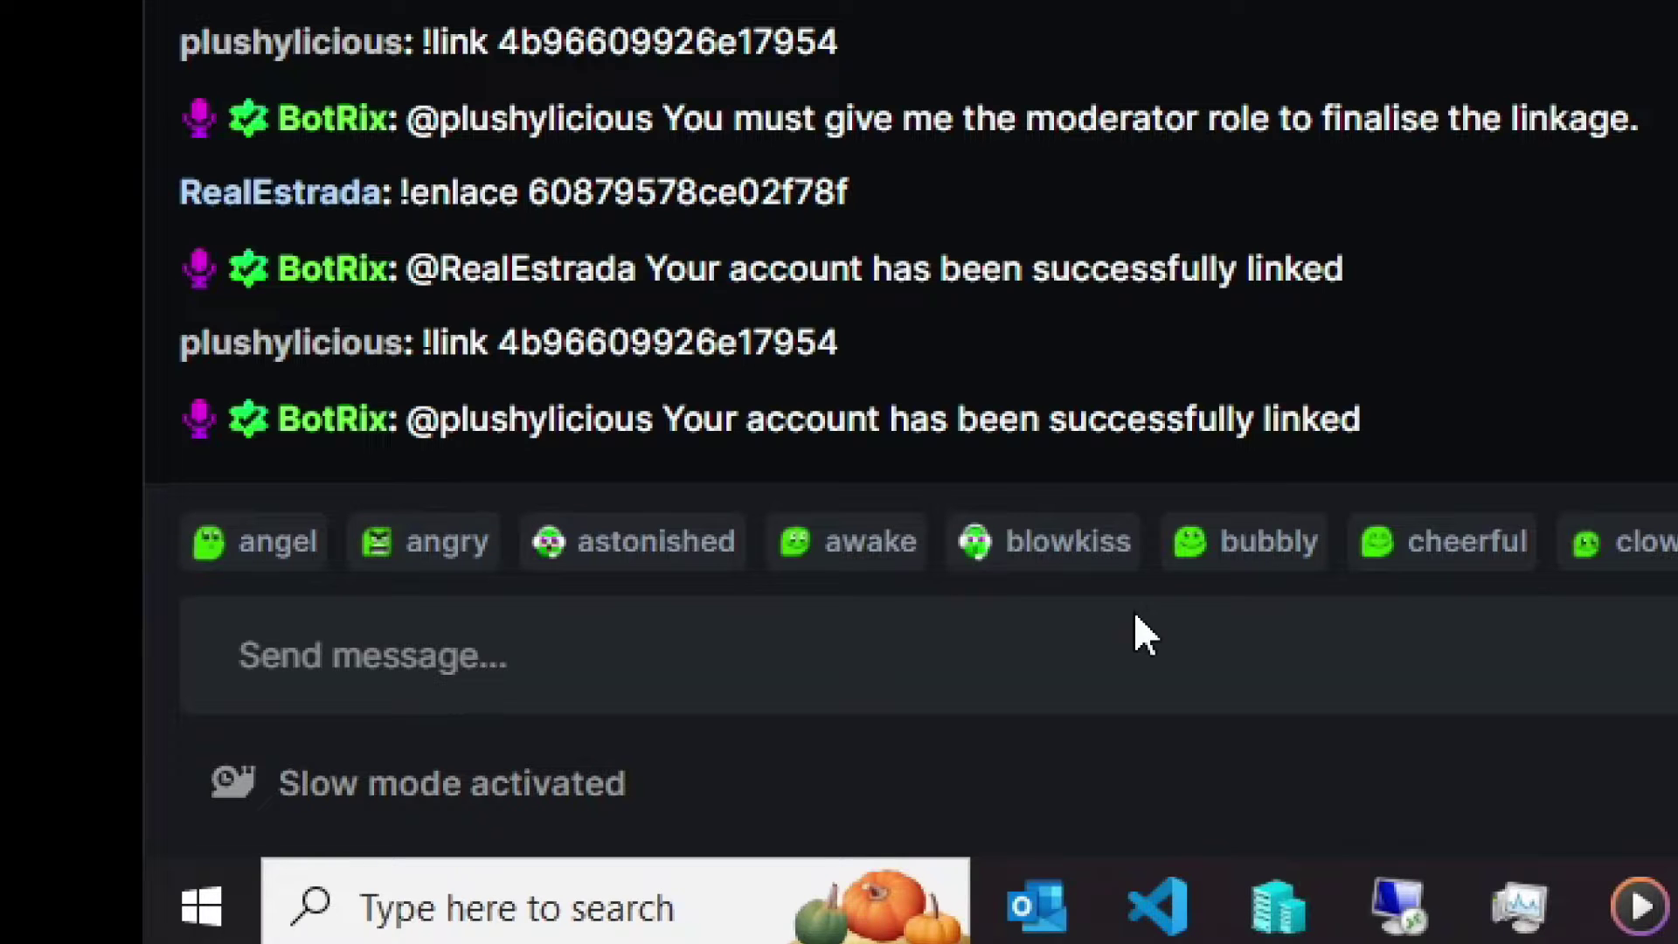
pyautogui.click(775, 648)
pyautogui.hotkey('ctrl', 'v')
pyautogui.press('Return')
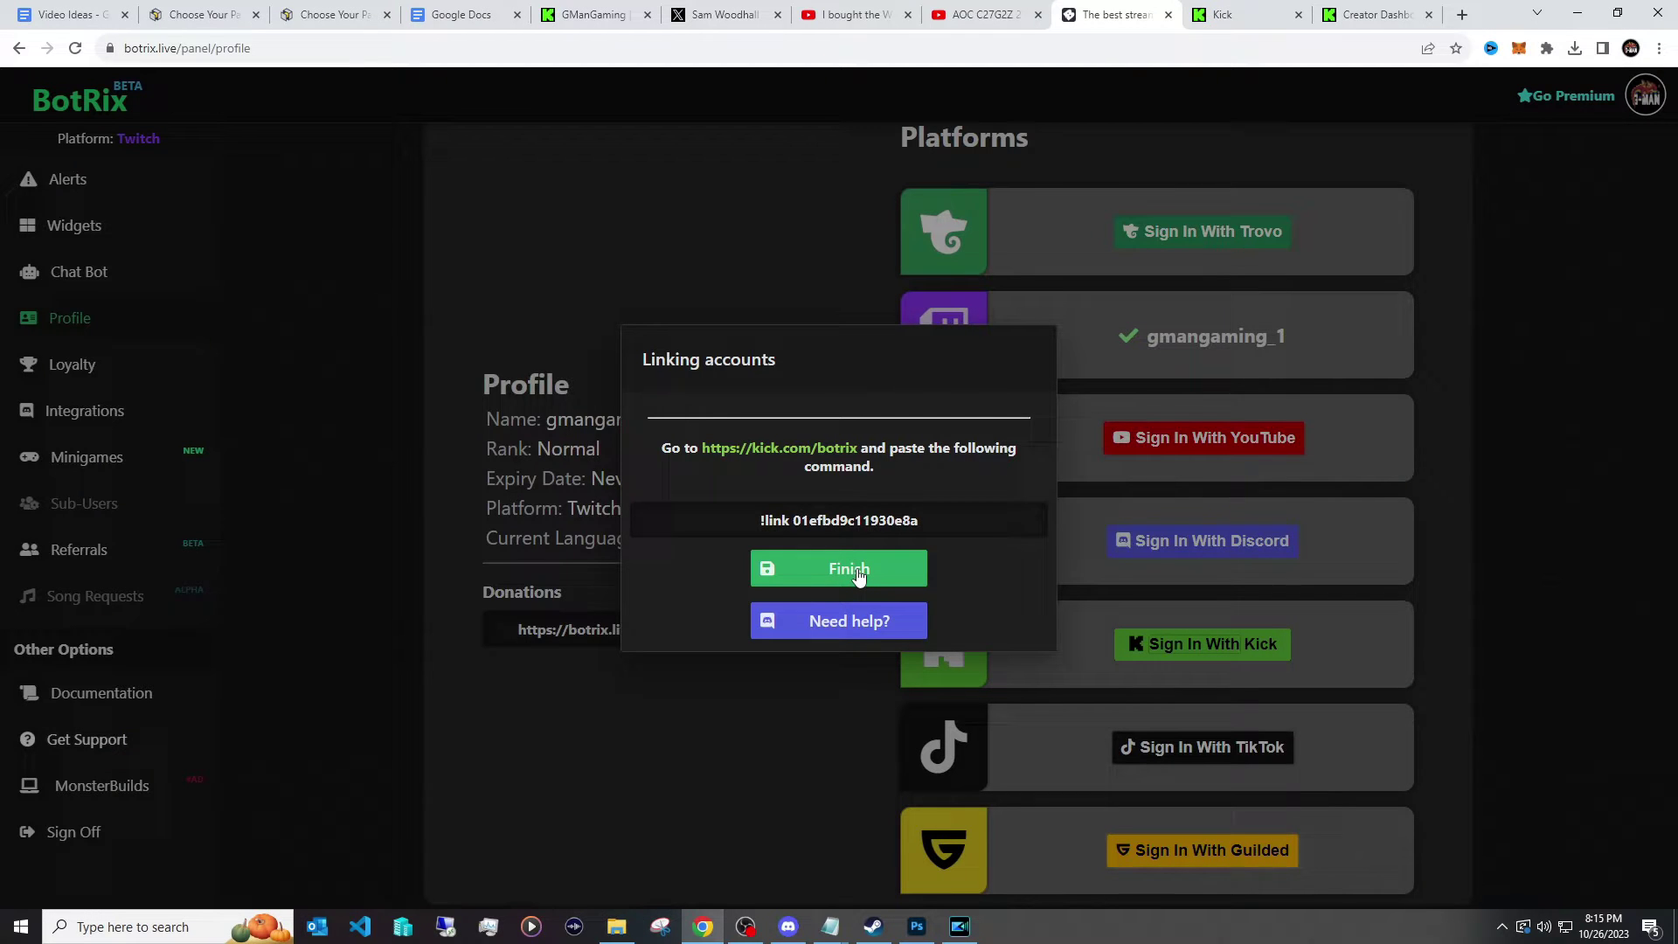
# Finish linking Kick and authorize the YouTube channel with BotRix.
pyautogui.click(848, 575)
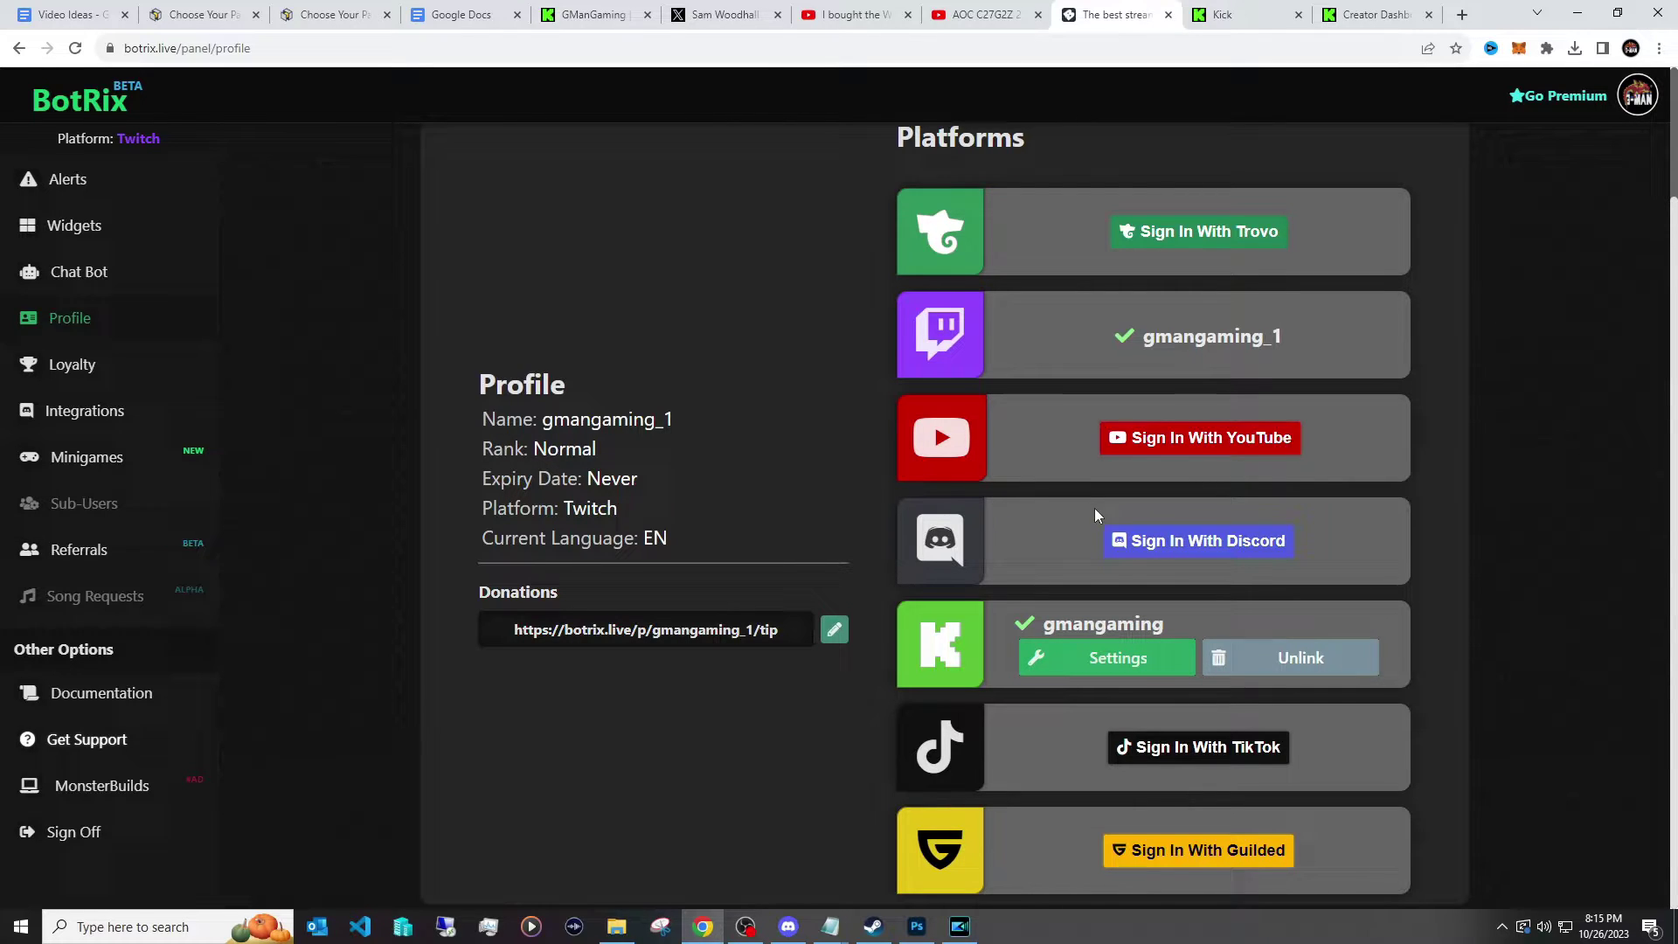
pyautogui.click(1167, 441)
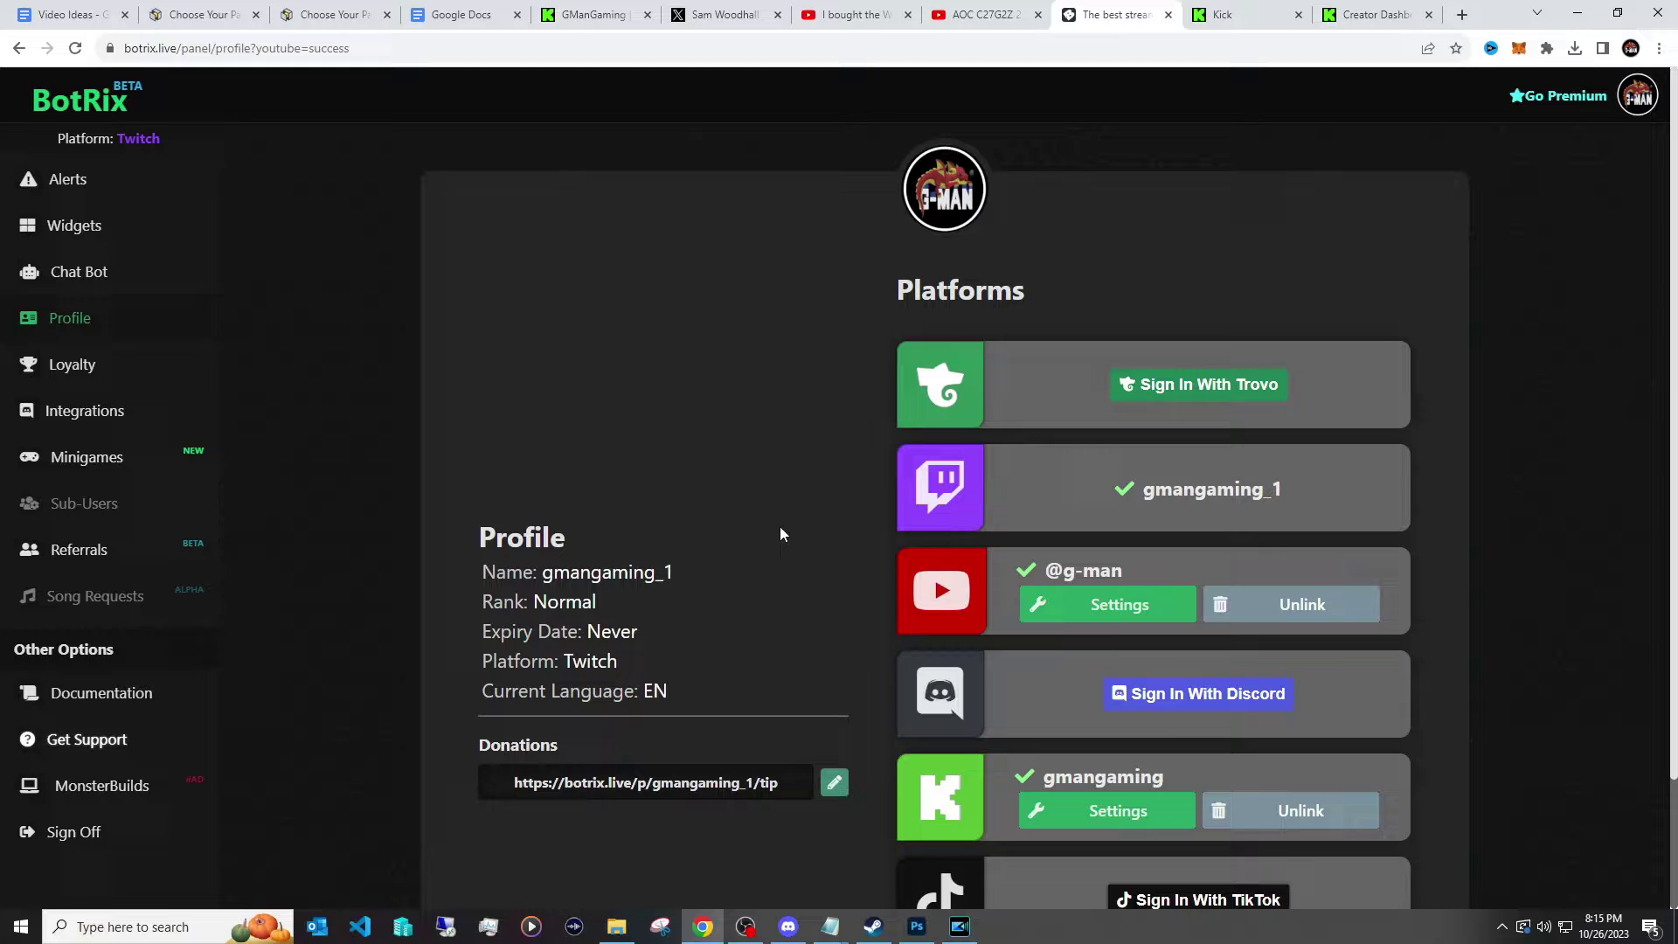
pyautogui.scroll(-1, 946, 592)
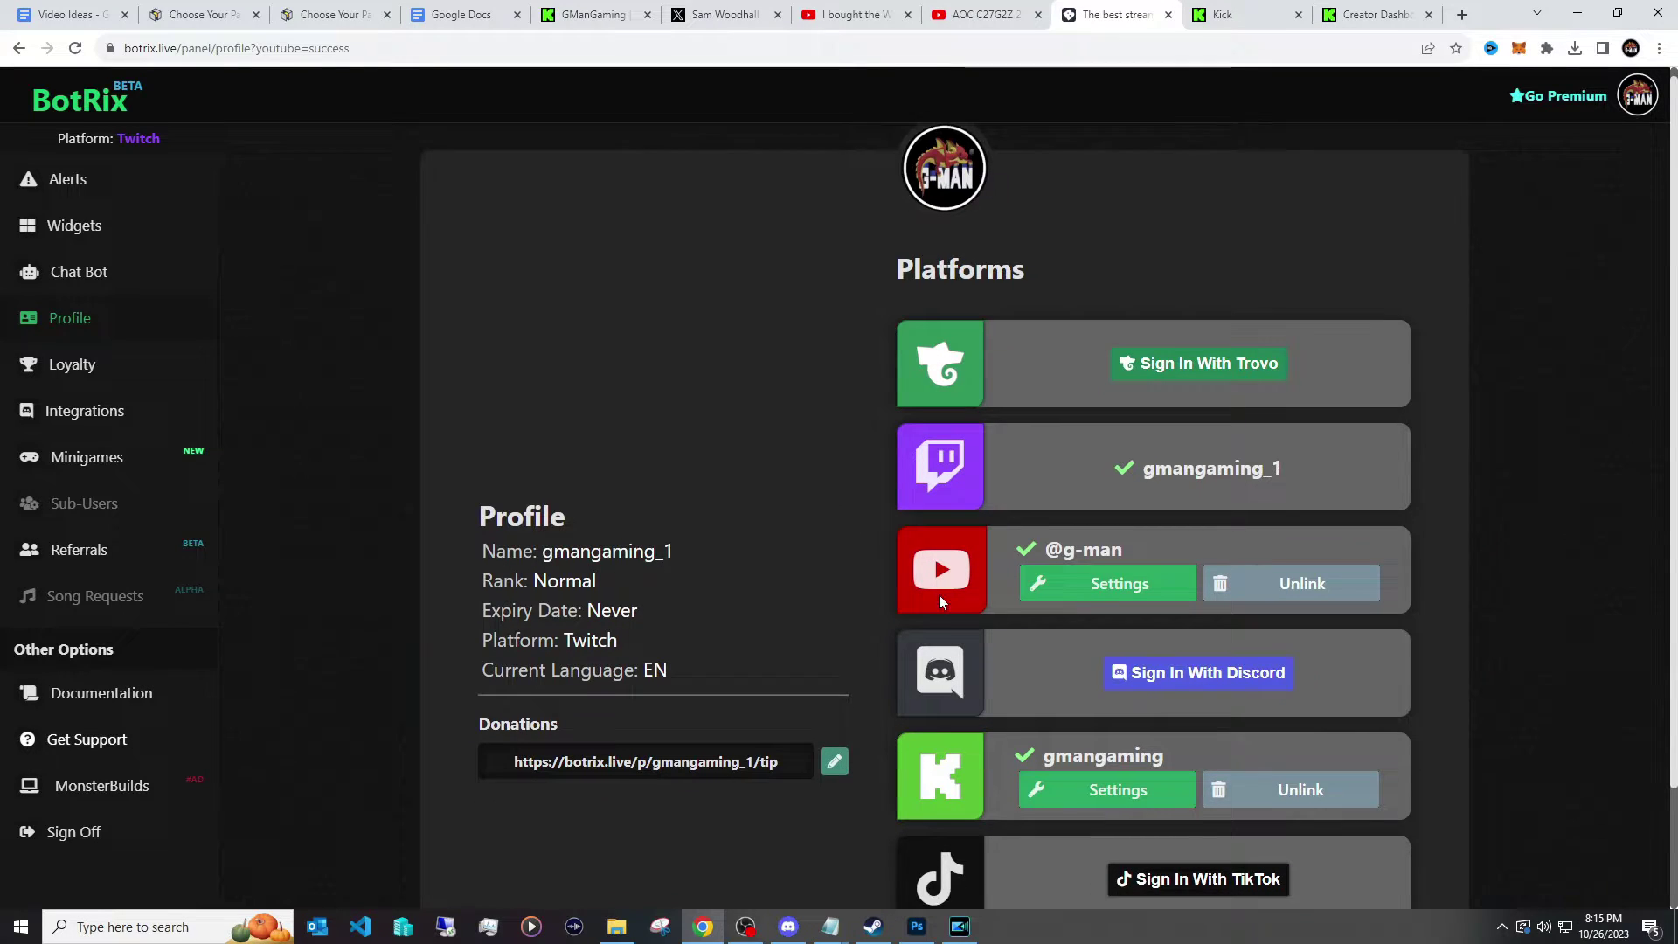
pyautogui.scroll(-1, 988, 428)
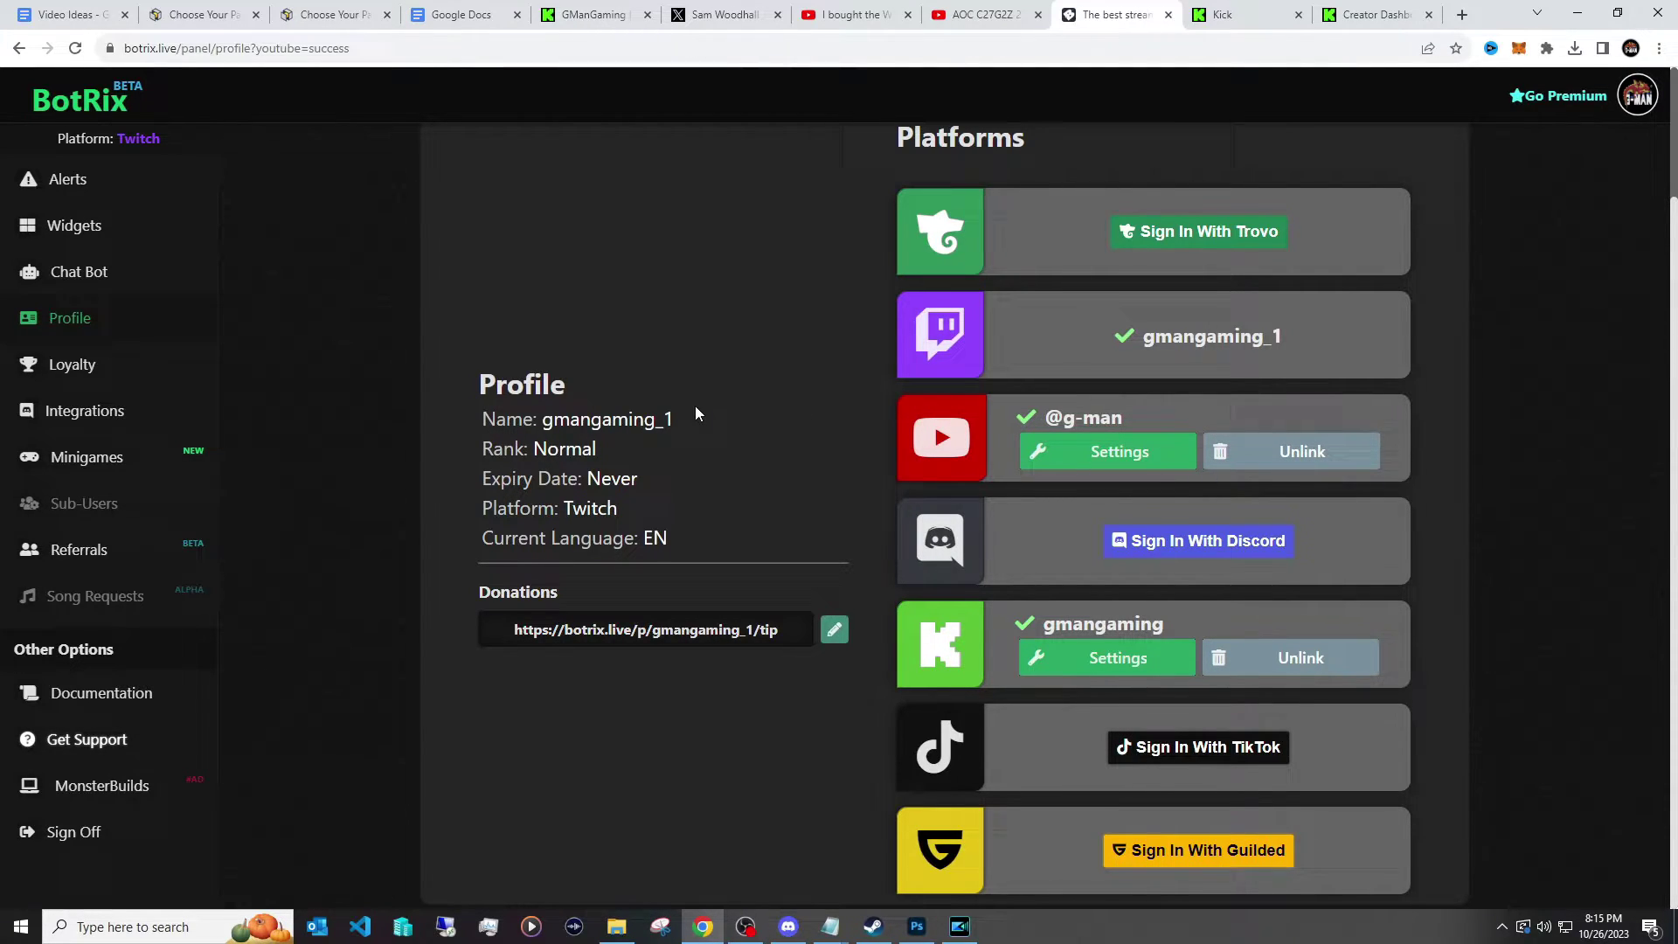
# Open the Chat widget combining Twitch, YouTube and Kick and copy its Widget URL.
pyautogui.click(128, 228)
pyautogui.click(834, 437)
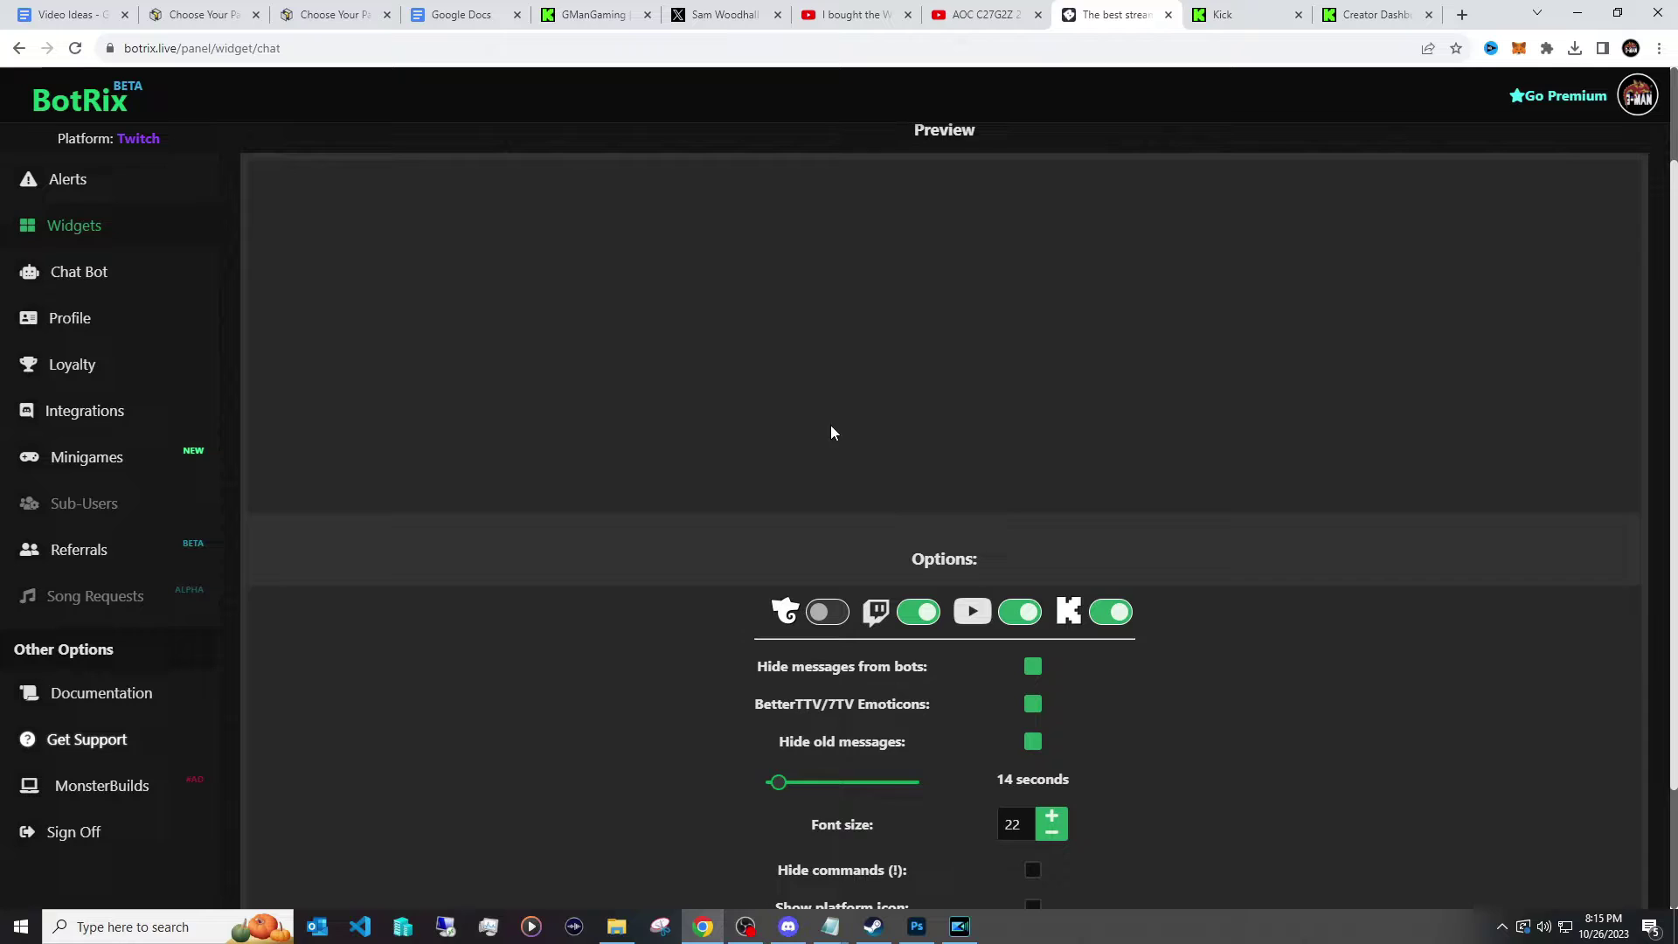
pyautogui.scroll(-2, 649, 420)
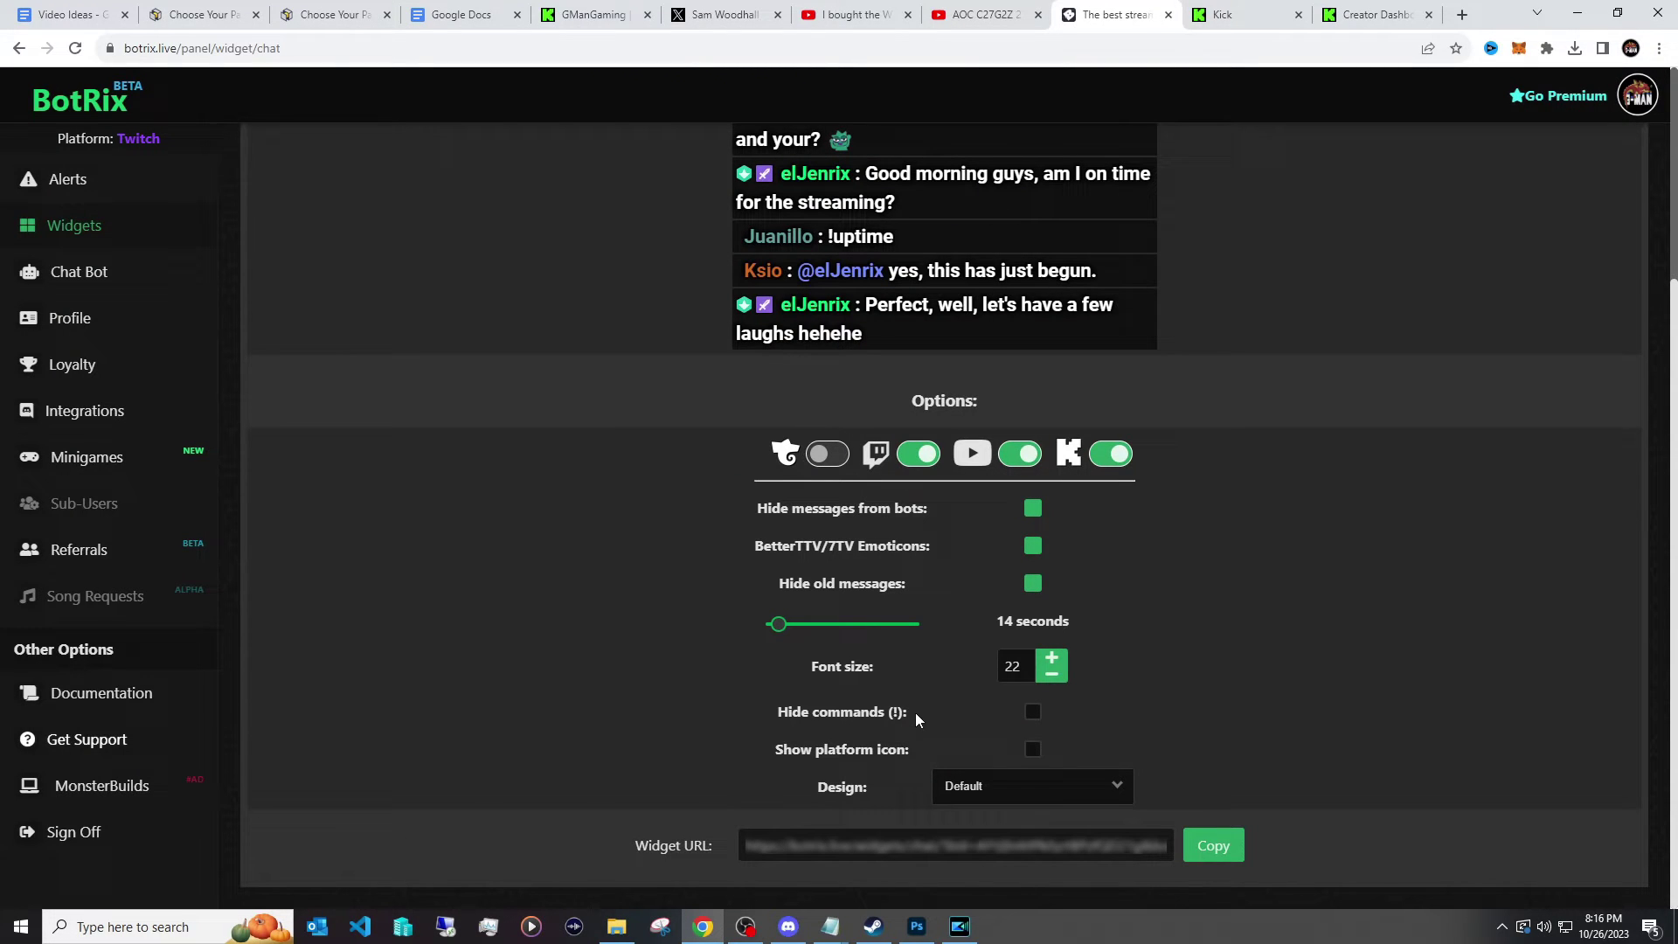
pyautogui.click(1211, 848)
# Add browser source Browser 18 with the chat widget URL and width 40.
pyautogui.click(757, 924)
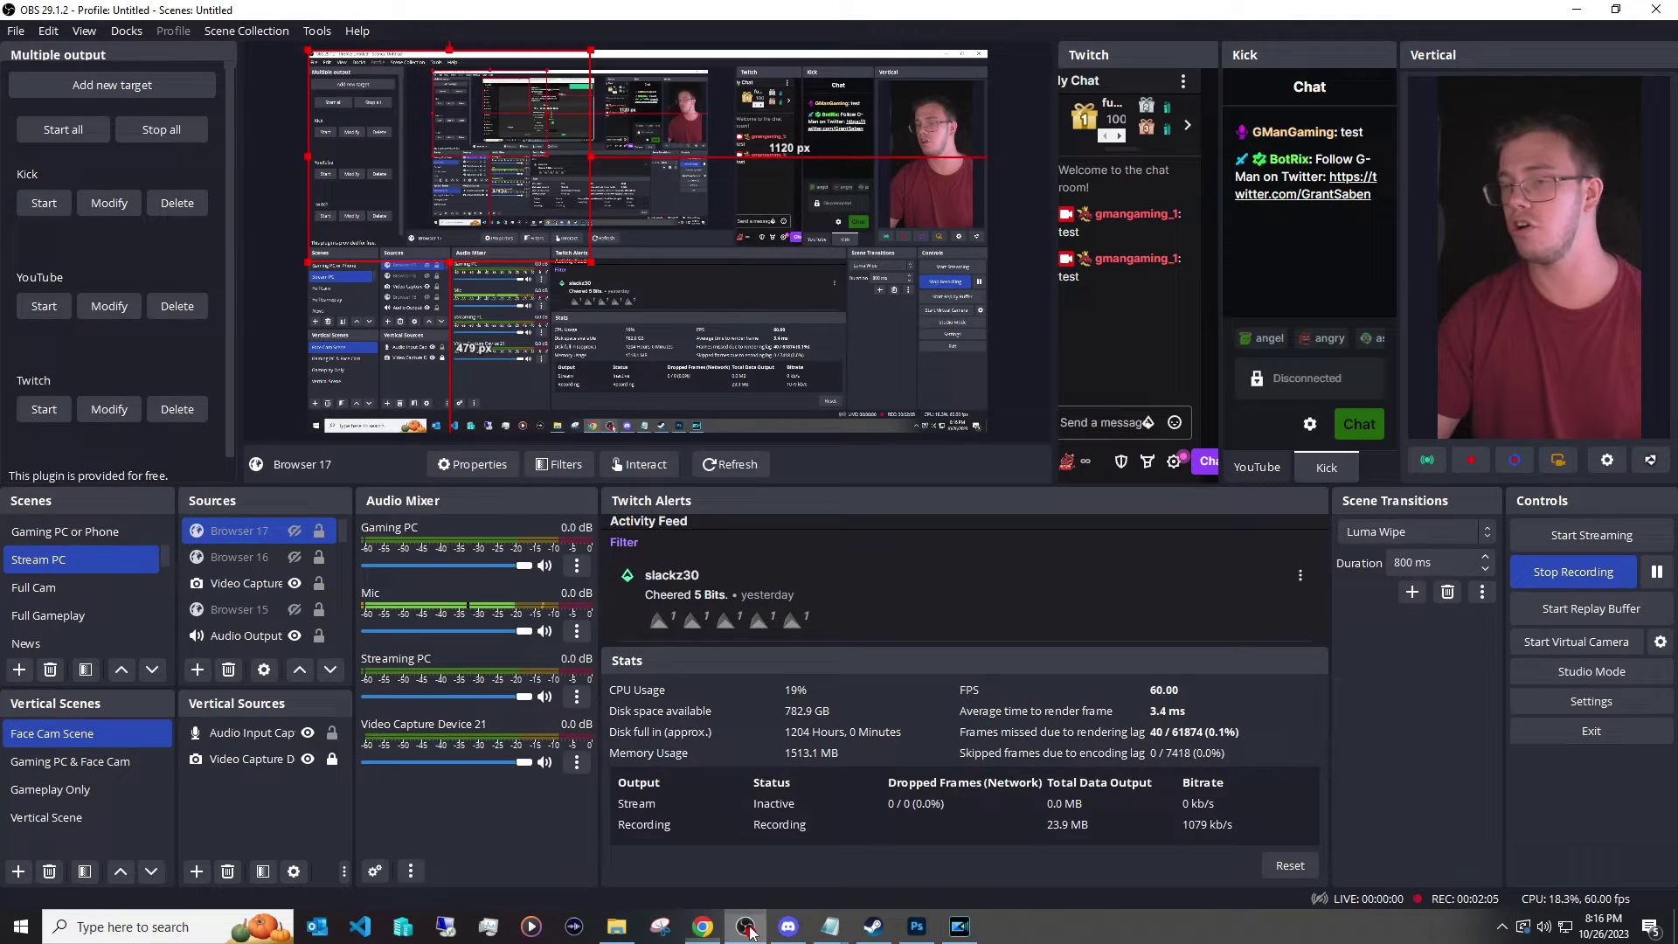
pyautogui.click(196, 670)
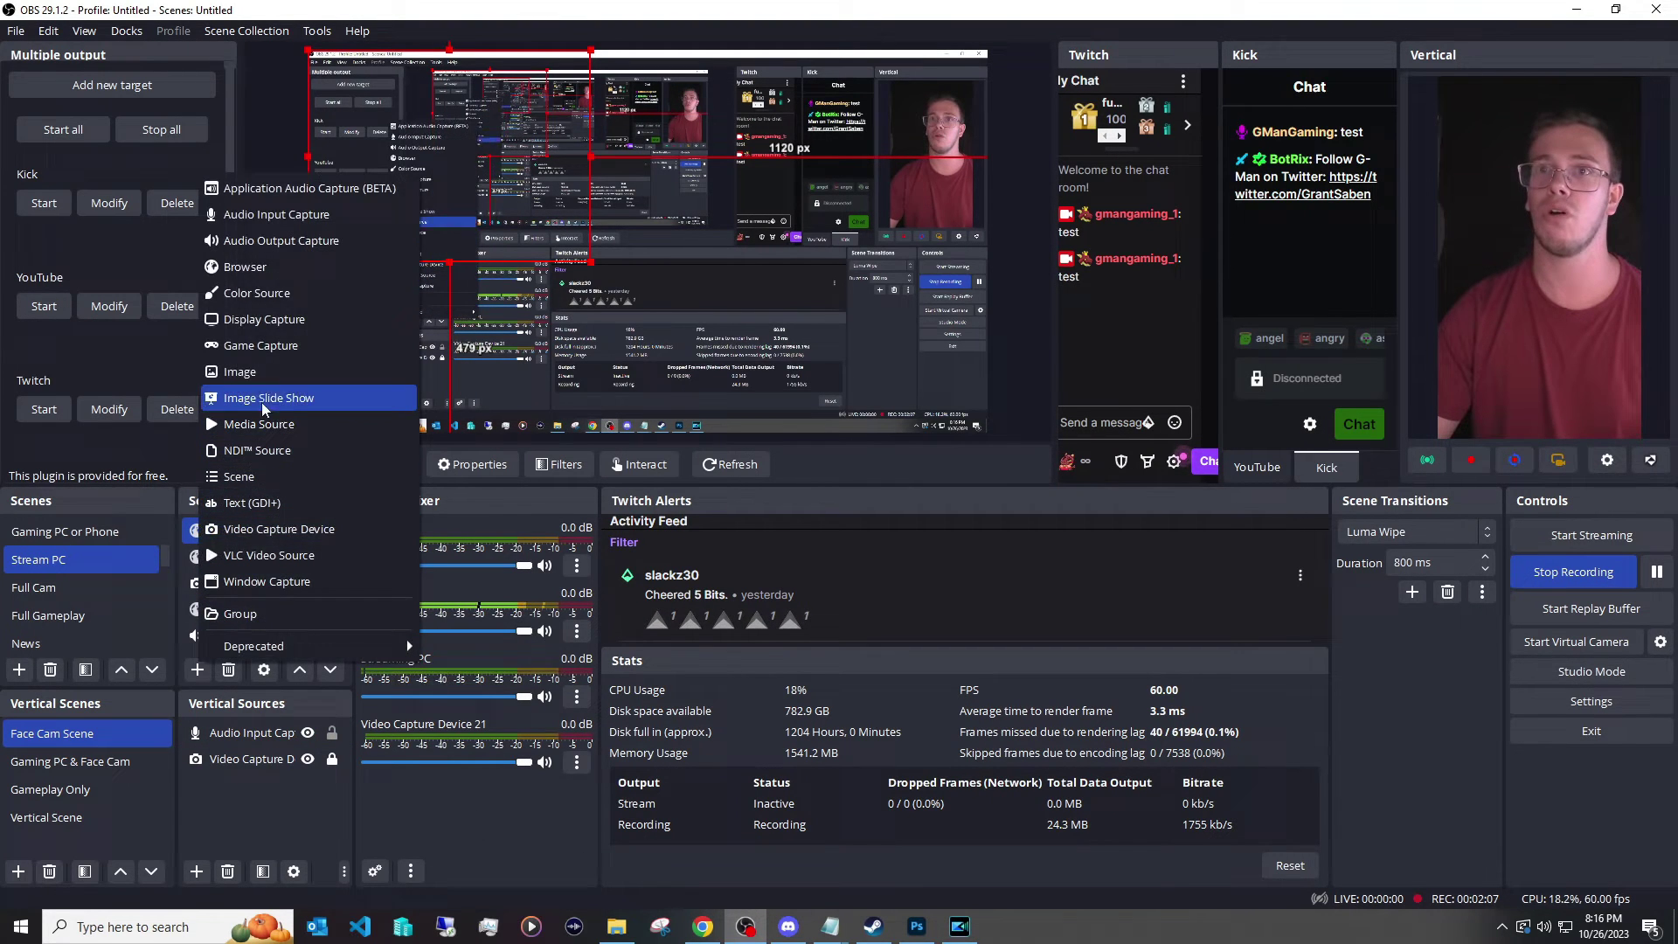
pyautogui.click(249, 266)
pyautogui.click(885, 569)
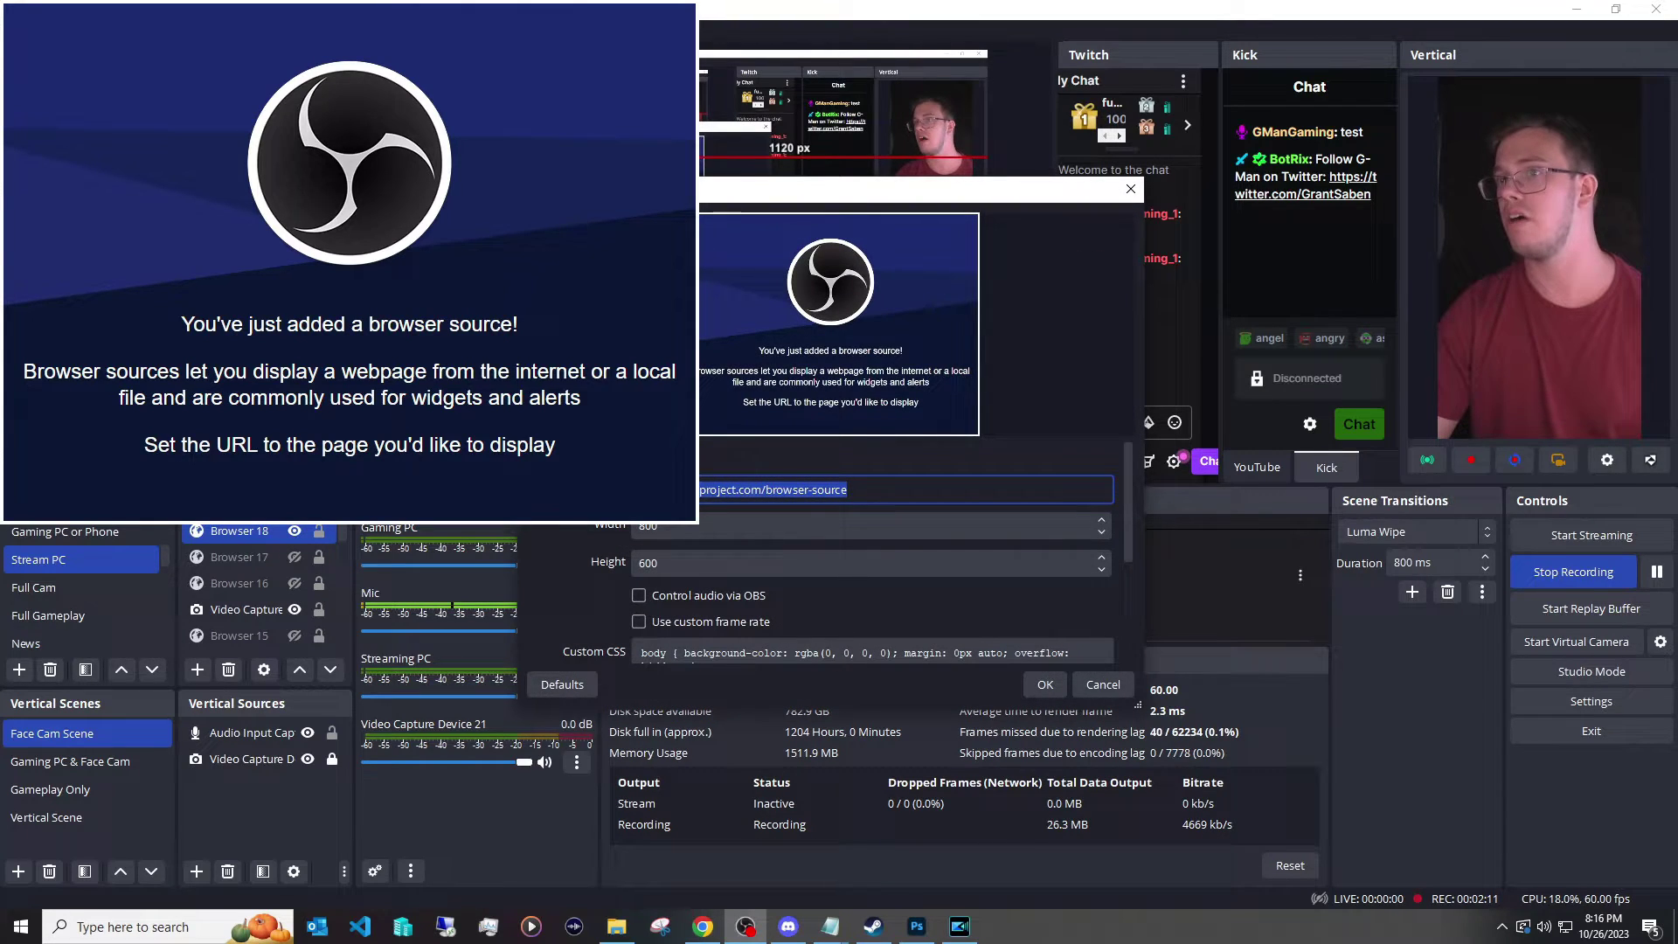
pyautogui.hotkey('ctrl', 'v')
pyautogui.click(647, 527)
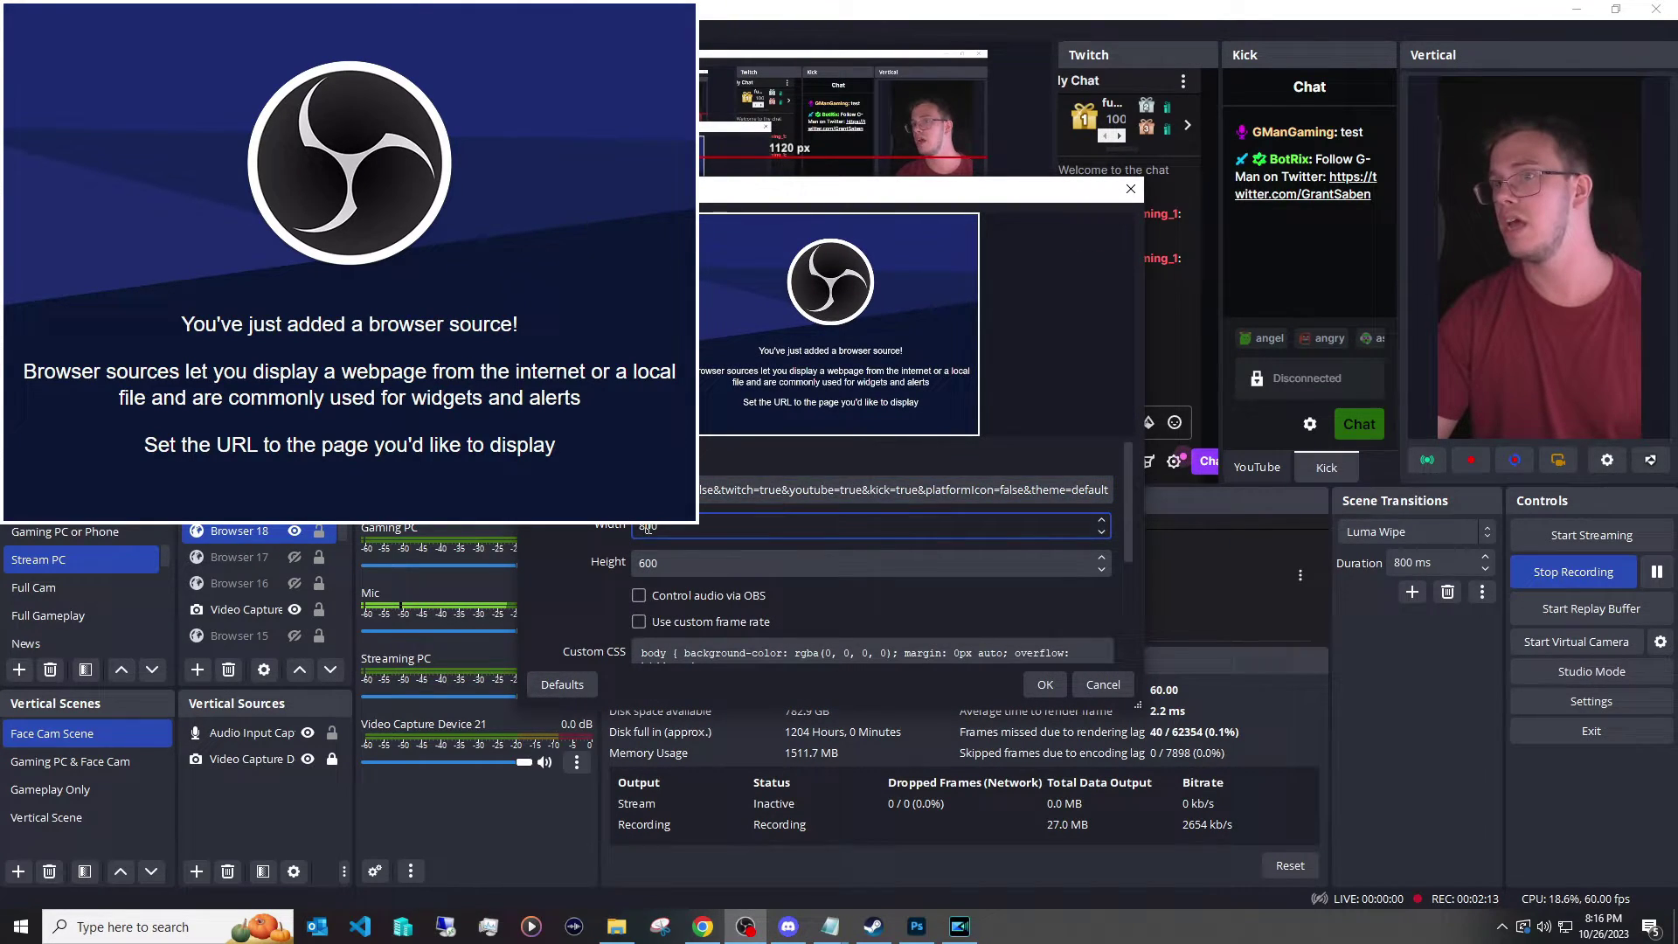
pyautogui.hotkey('ctrl', 'a')
pyautogui.write('40')
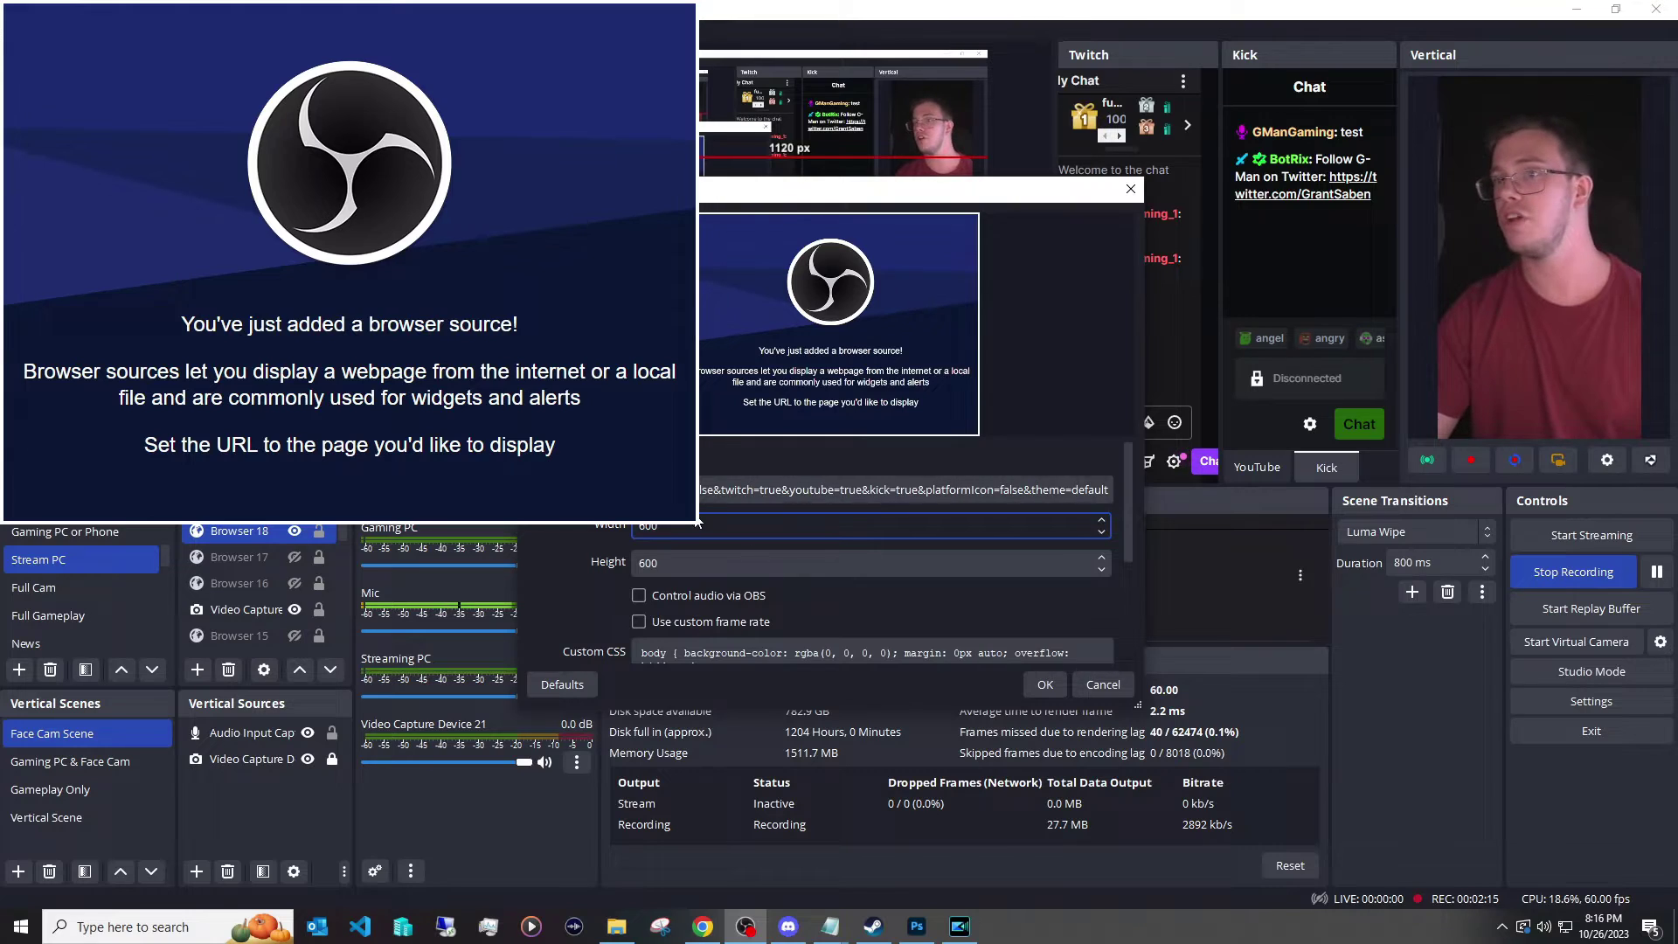
pyautogui.click(1045, 684)
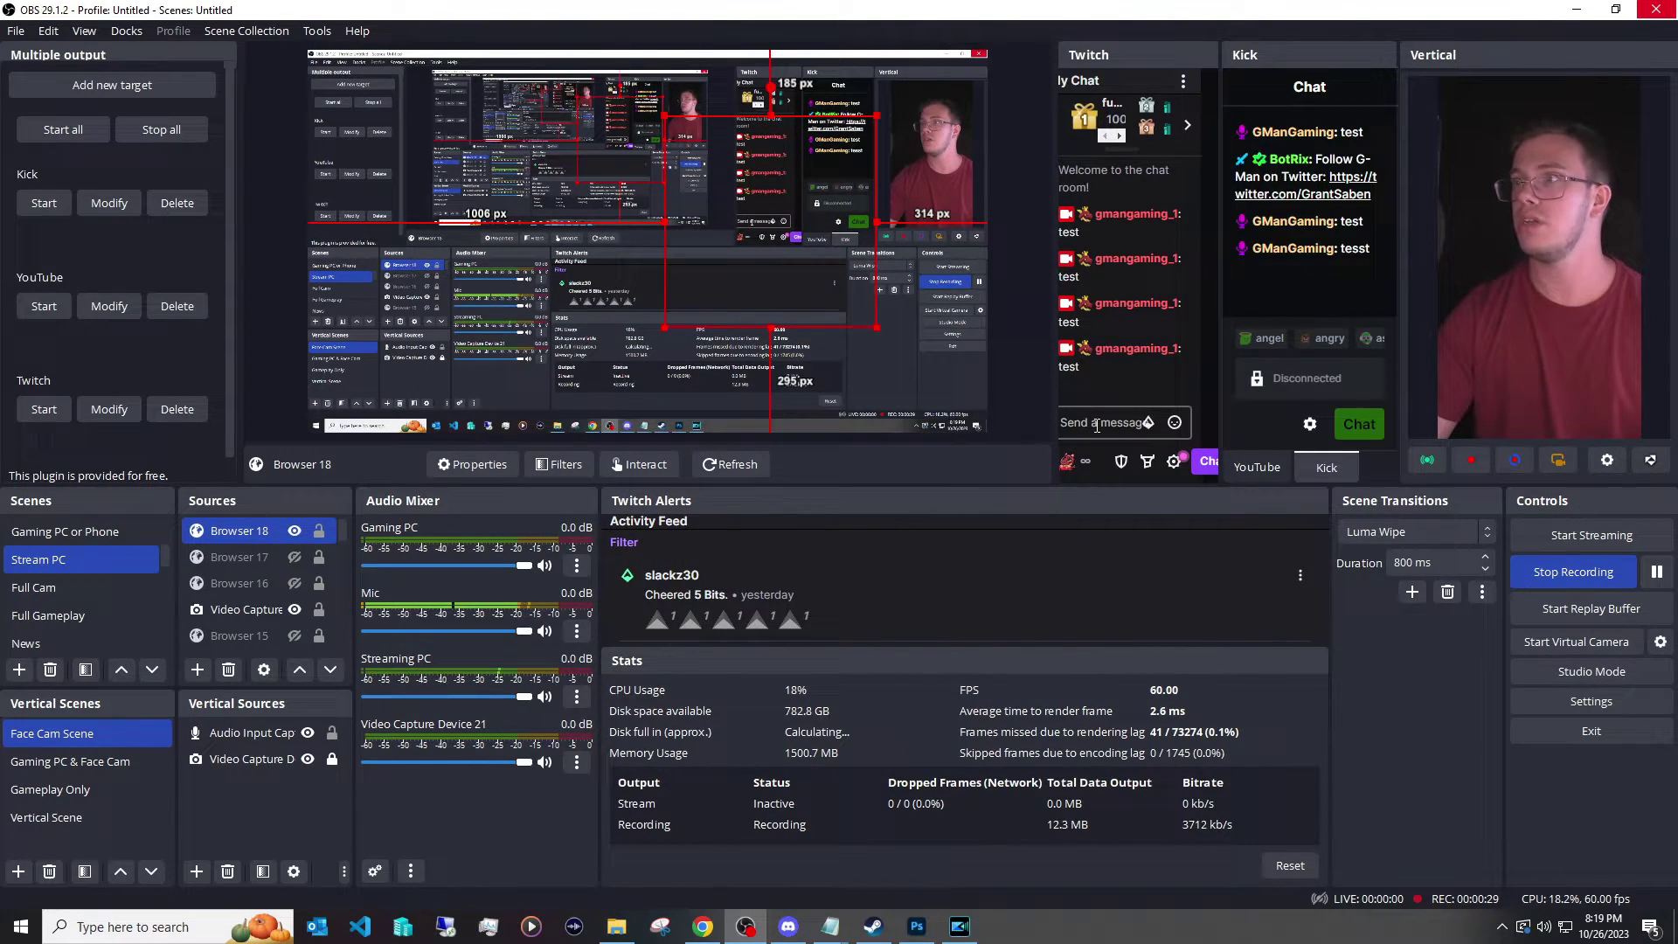
# Send a 'test' message in Twitch chat.
pyautogui.click(1093, 423)
pyautogui.write('test')
pyautogui.press('Return')
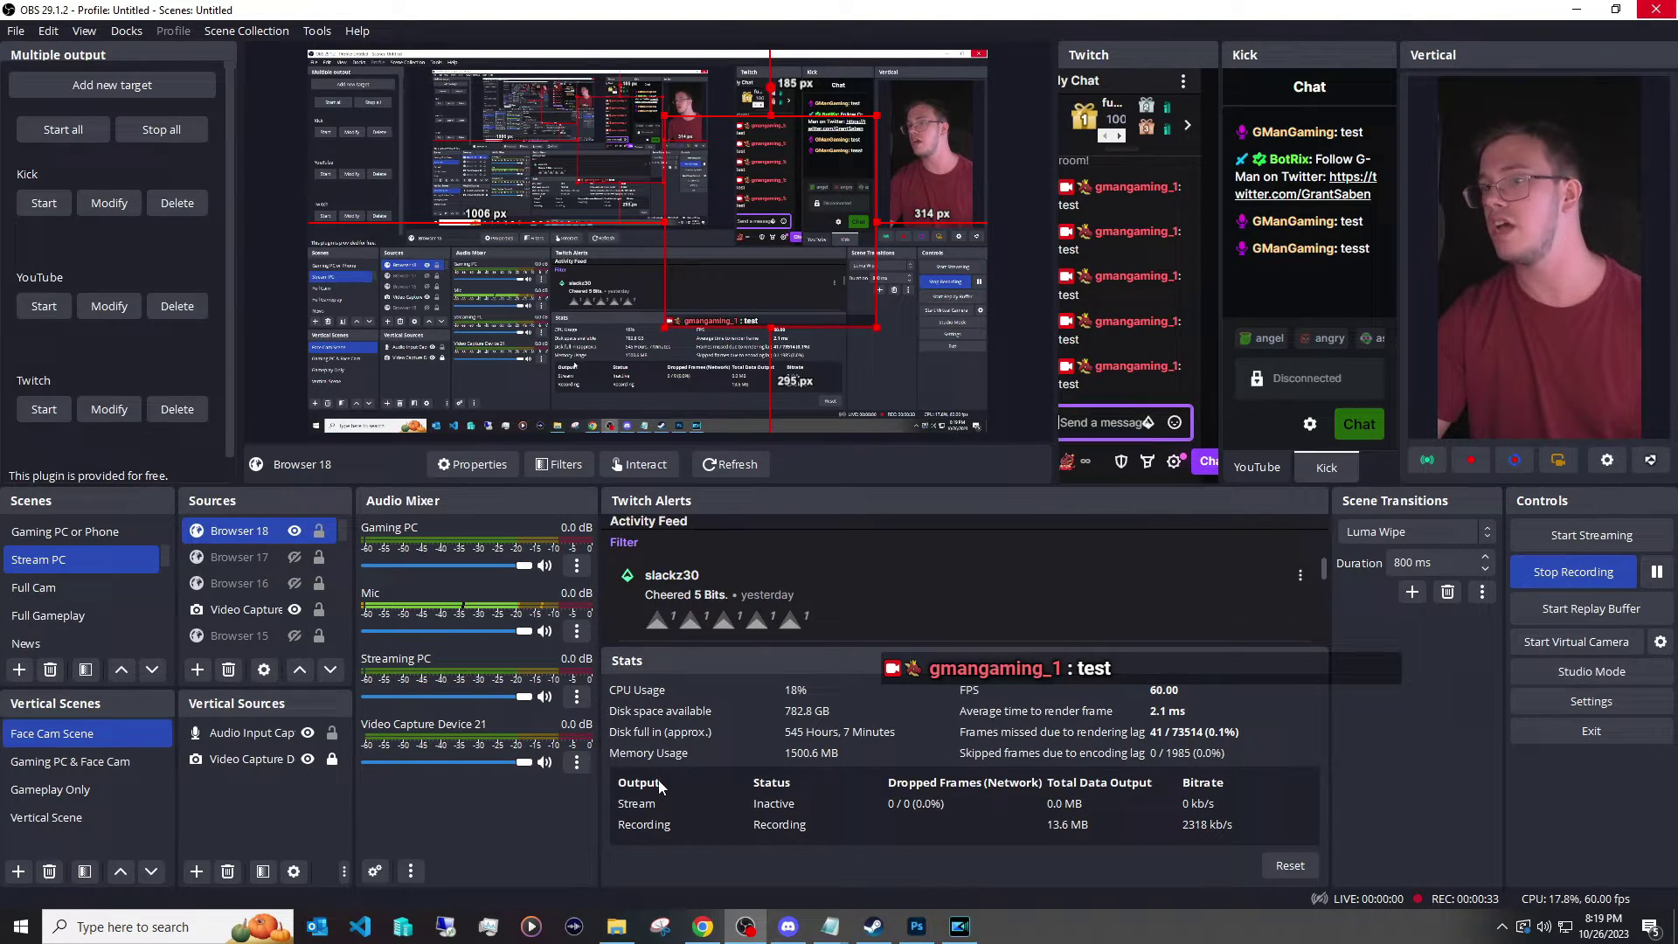
# Send 'test' in the Kick Creator Dashboard chat and check it in the OBS overlay.
pyautogui.click(703, 927)
pyautogui.click(1355, 16)
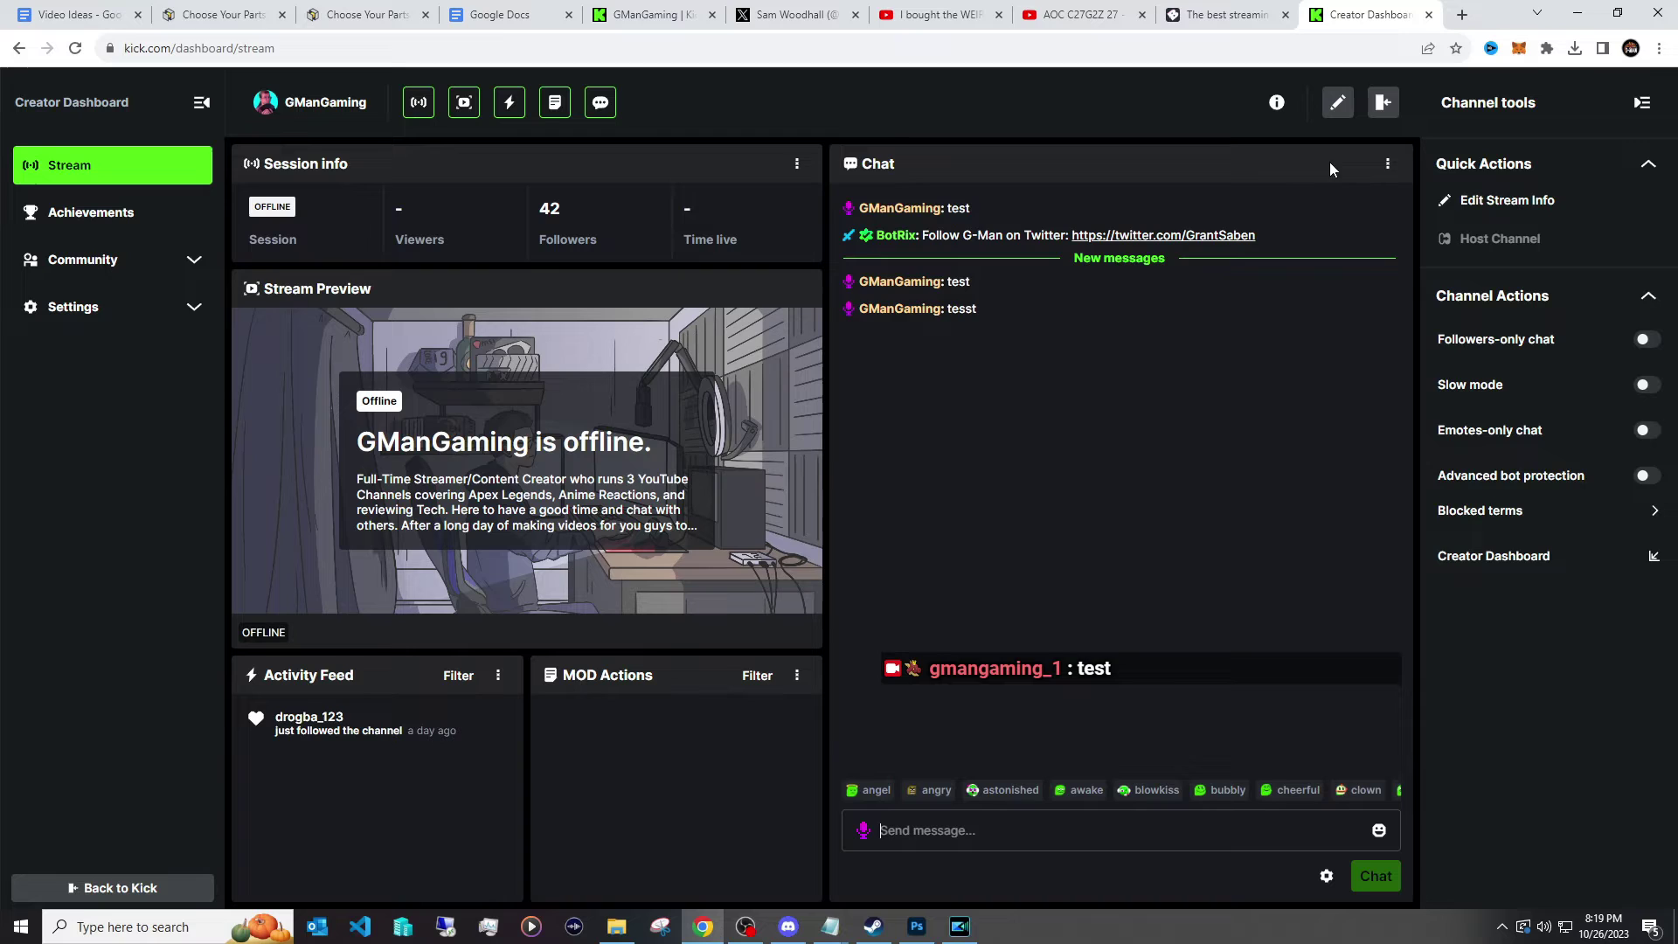
pyautogui.click(1074, 844)
pyautogui.write('te')
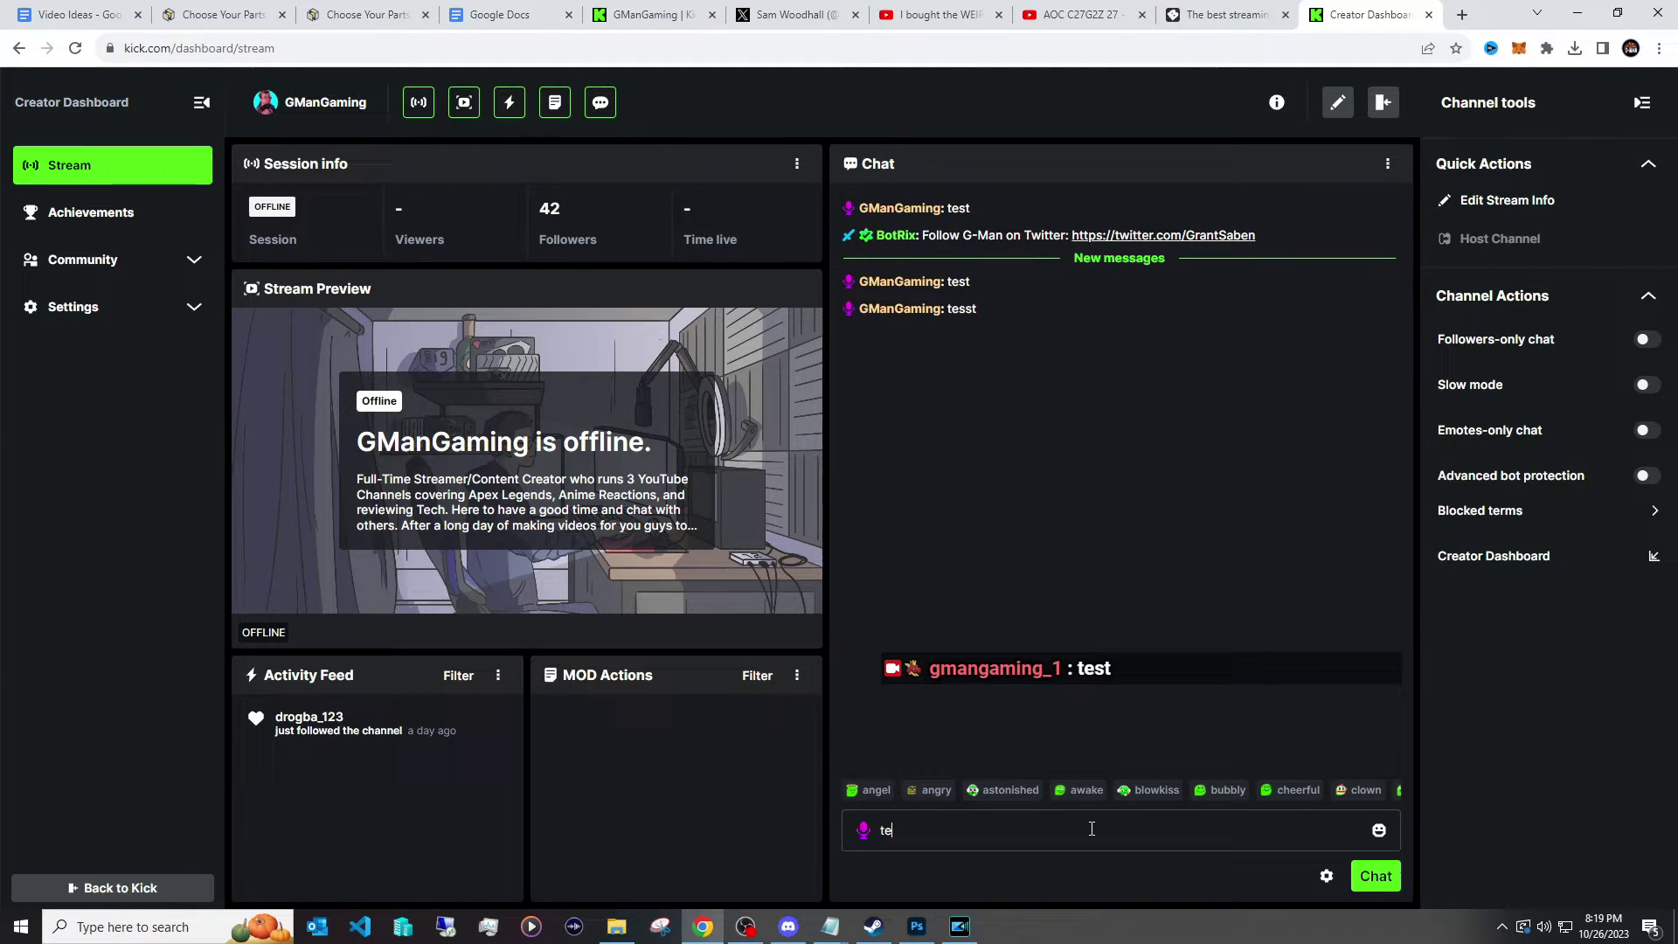
pyautogui.write('st')
pyautogui.press('Return')
pyautogui.hotkey('alt', 'Tab')
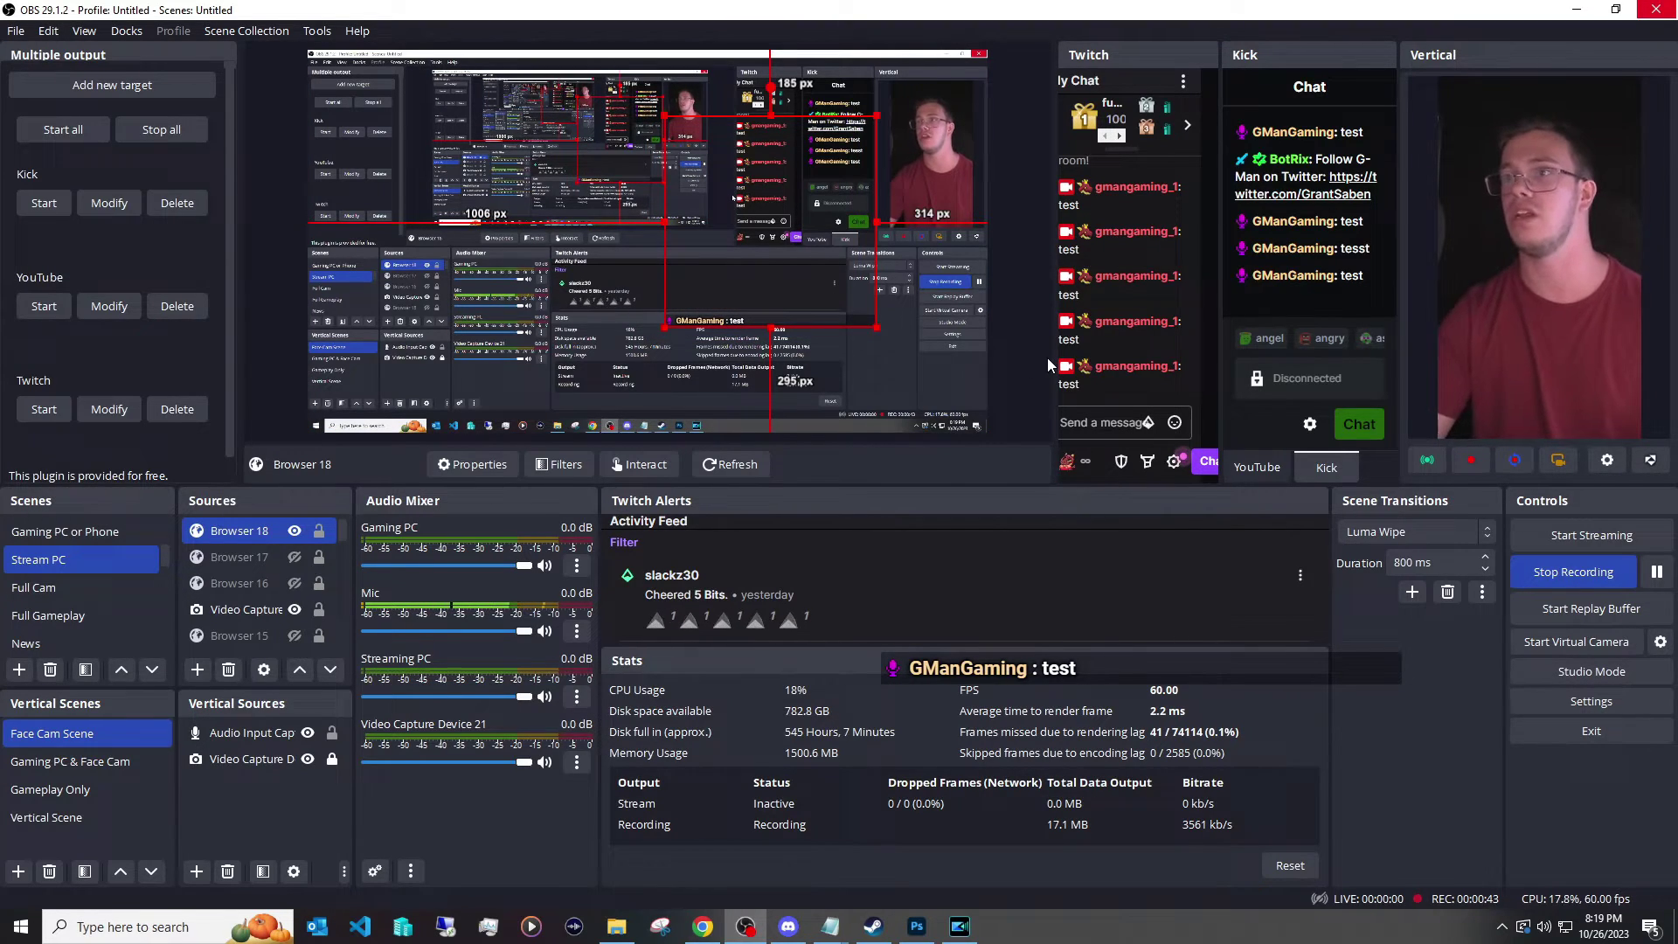
pyautogui.hotkey('alt', 'Tab')
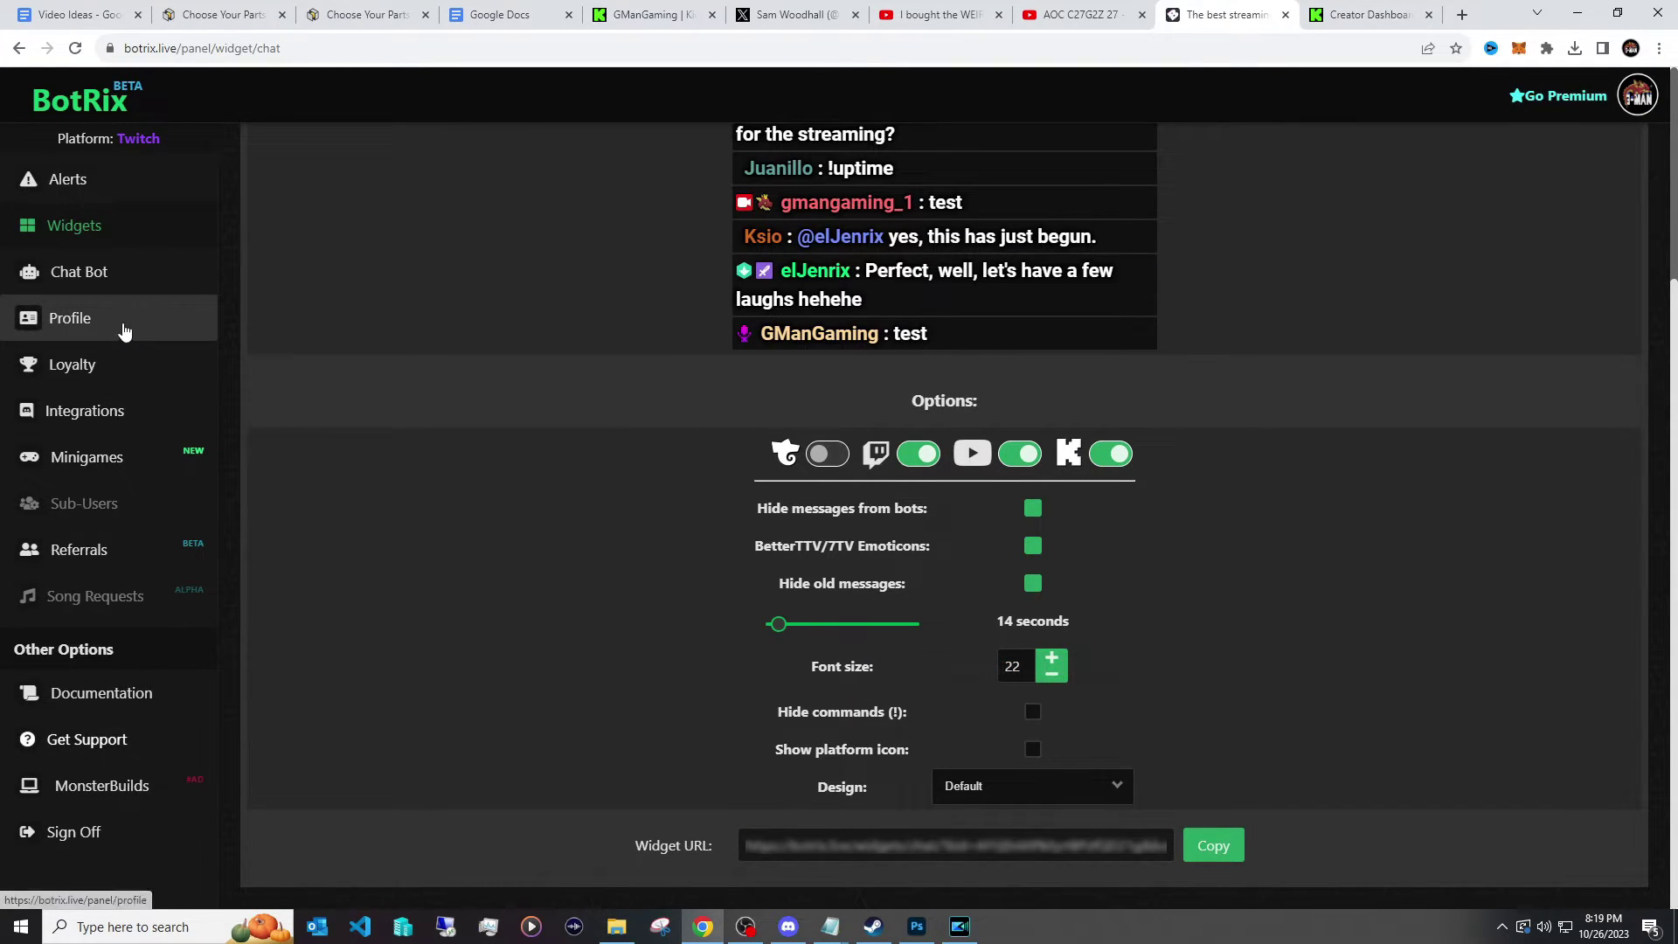
# Open BotRix Alerts and copy the alert Widget URL.
pyautogui.click(113, 179)
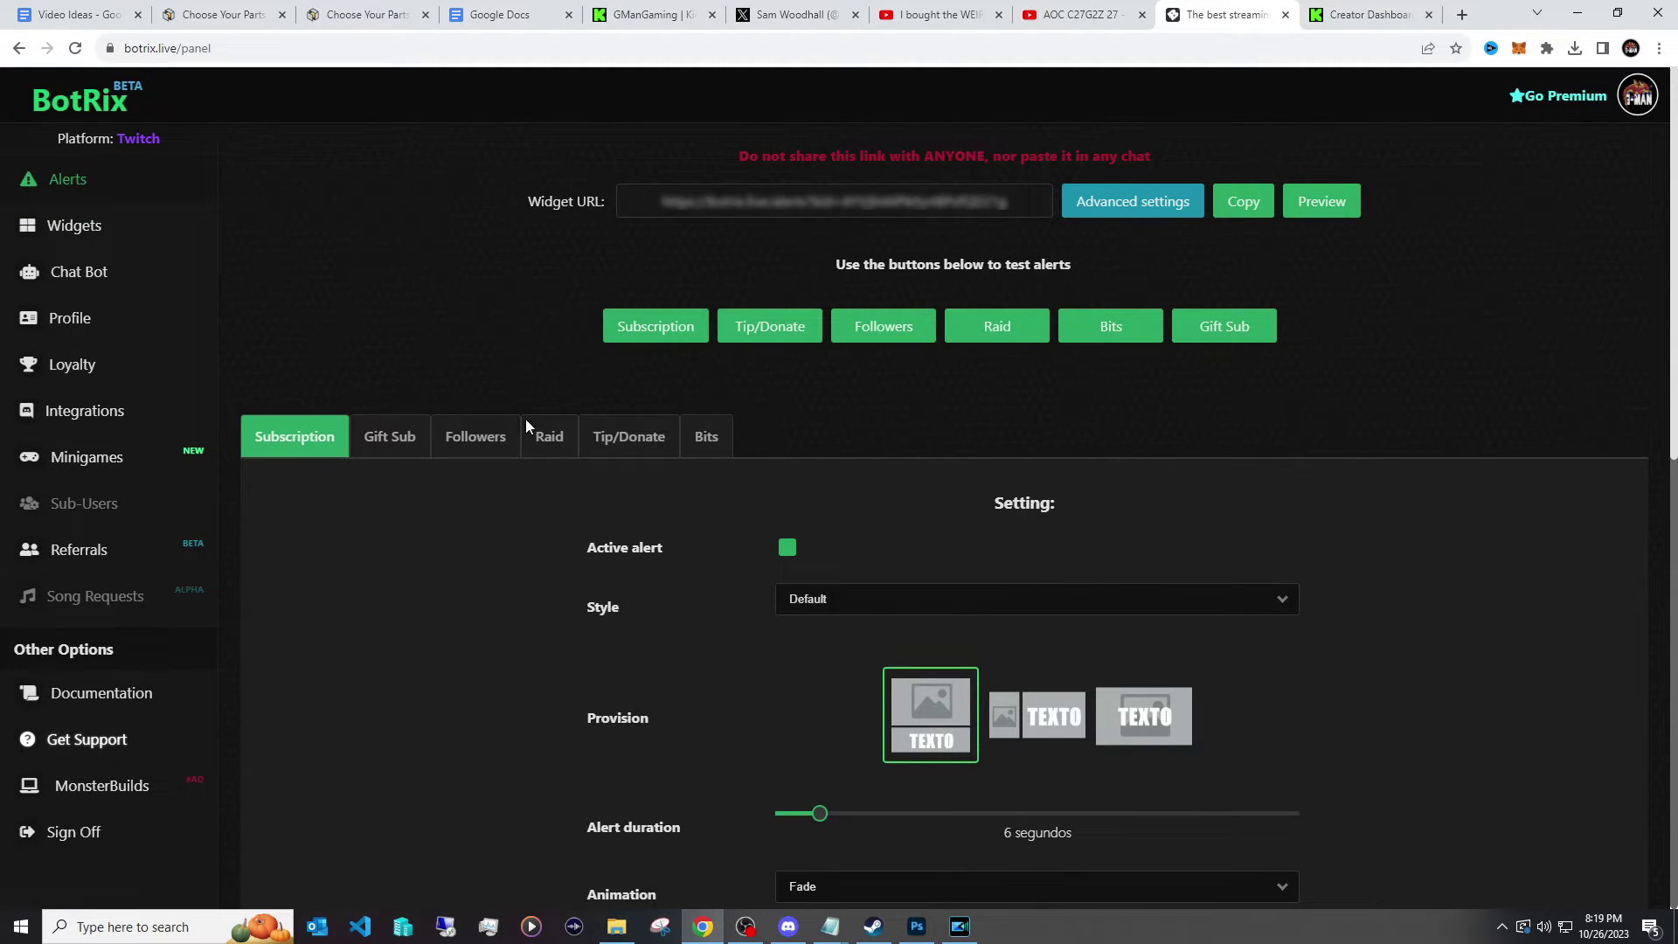
pyautogui.scroll(-4, 498, 446)
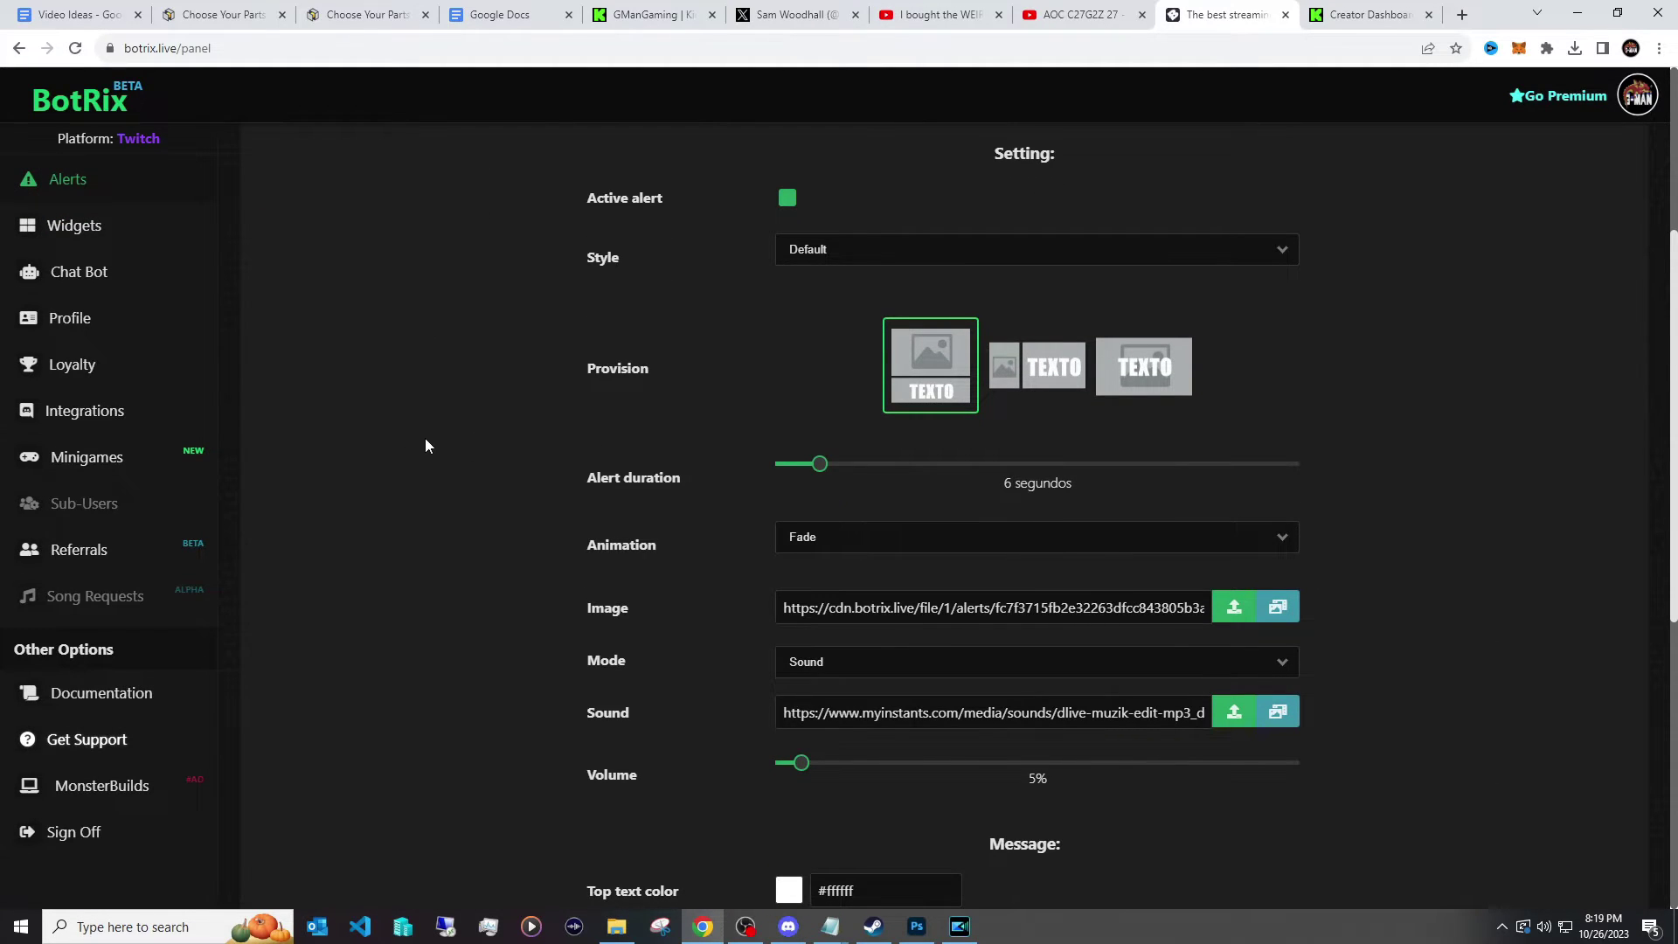
pyautogui.scroll(-7, 389, 419)
pyautogui.scroll(7, 398, 406)
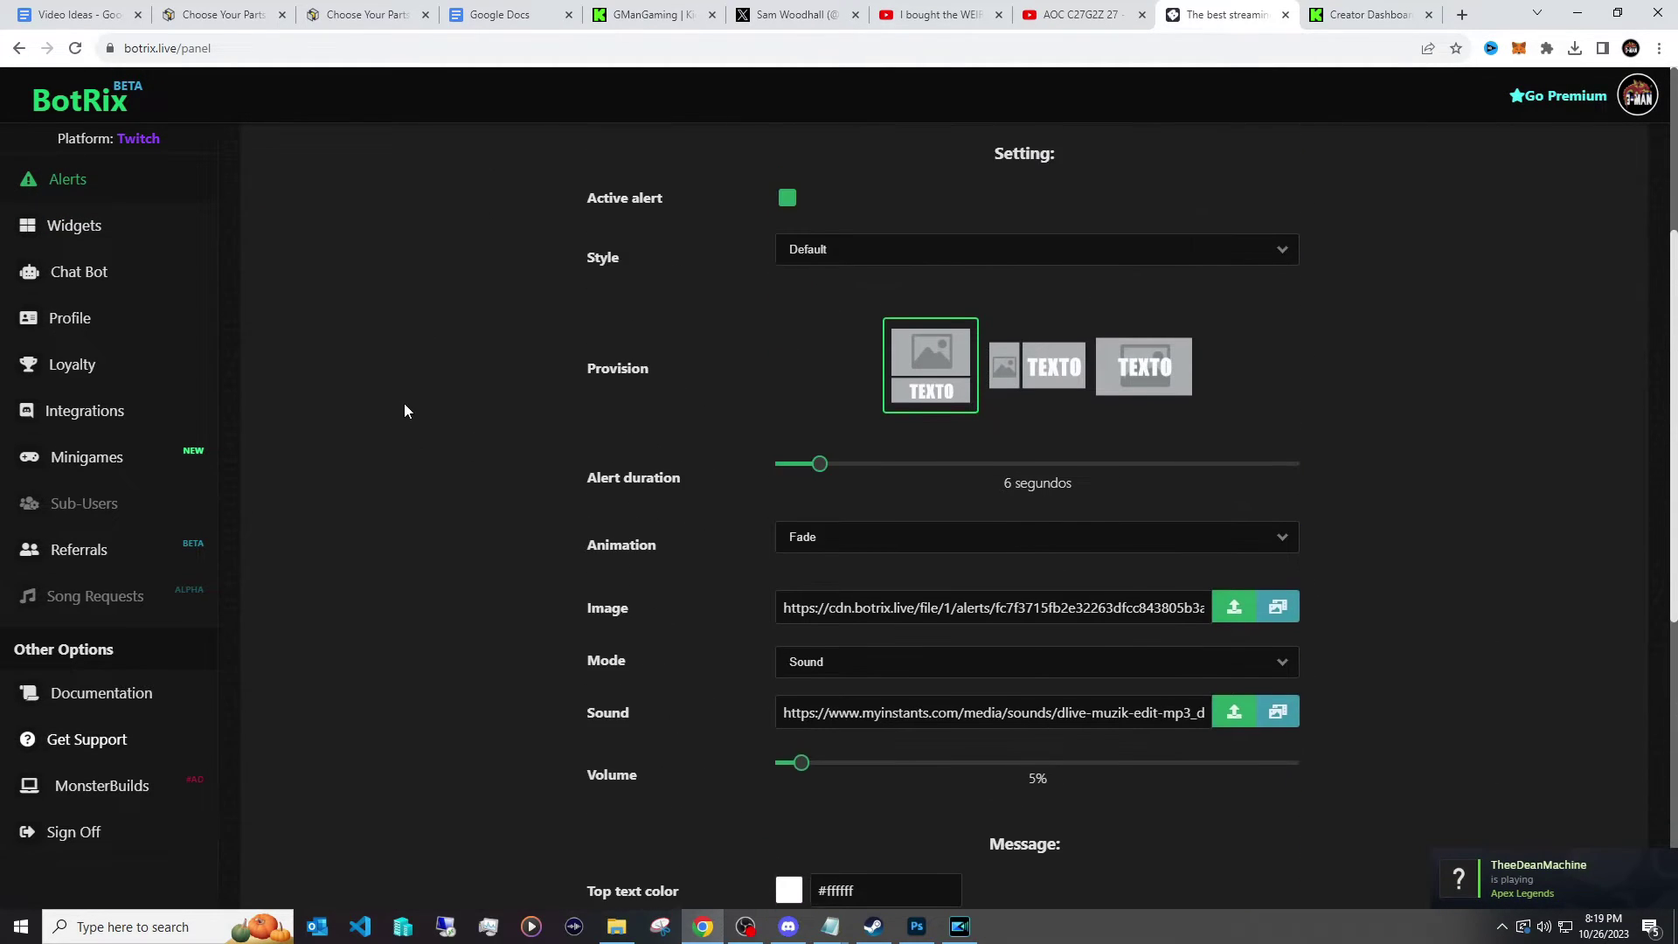
pyautogui.scroll(4, 404, 411)
pyautogui.click(1250, 210)
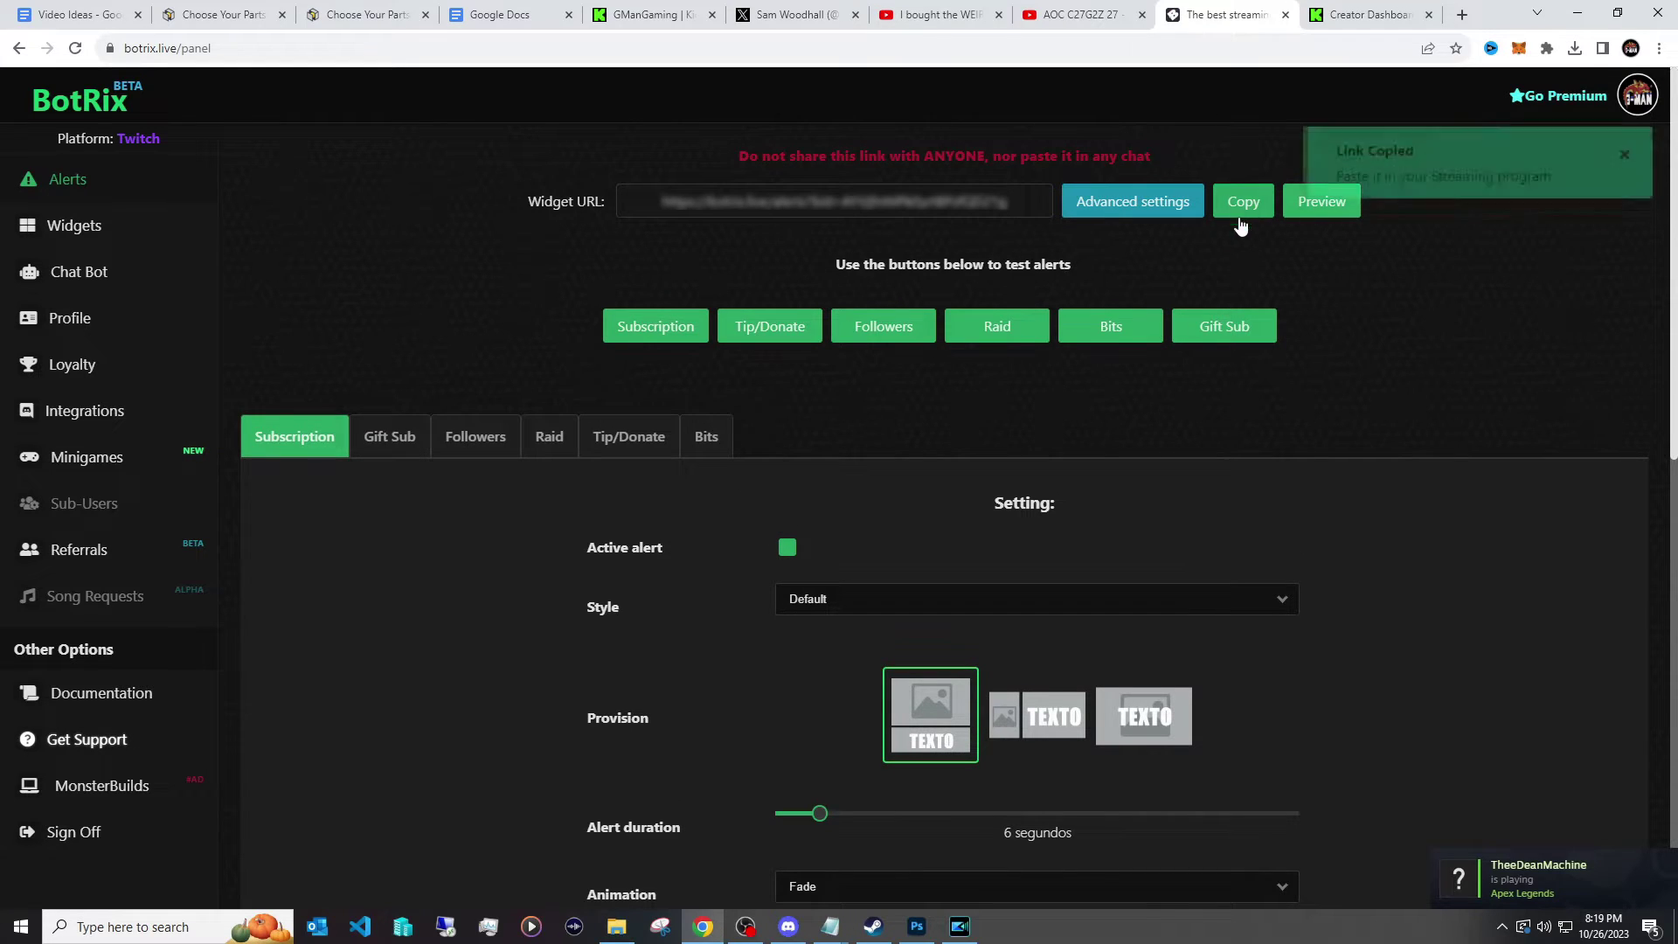
# Give Browser 19 the alerts URL and width 610, then drag it into place on the canvas.
pyautogui.click(745, 927)
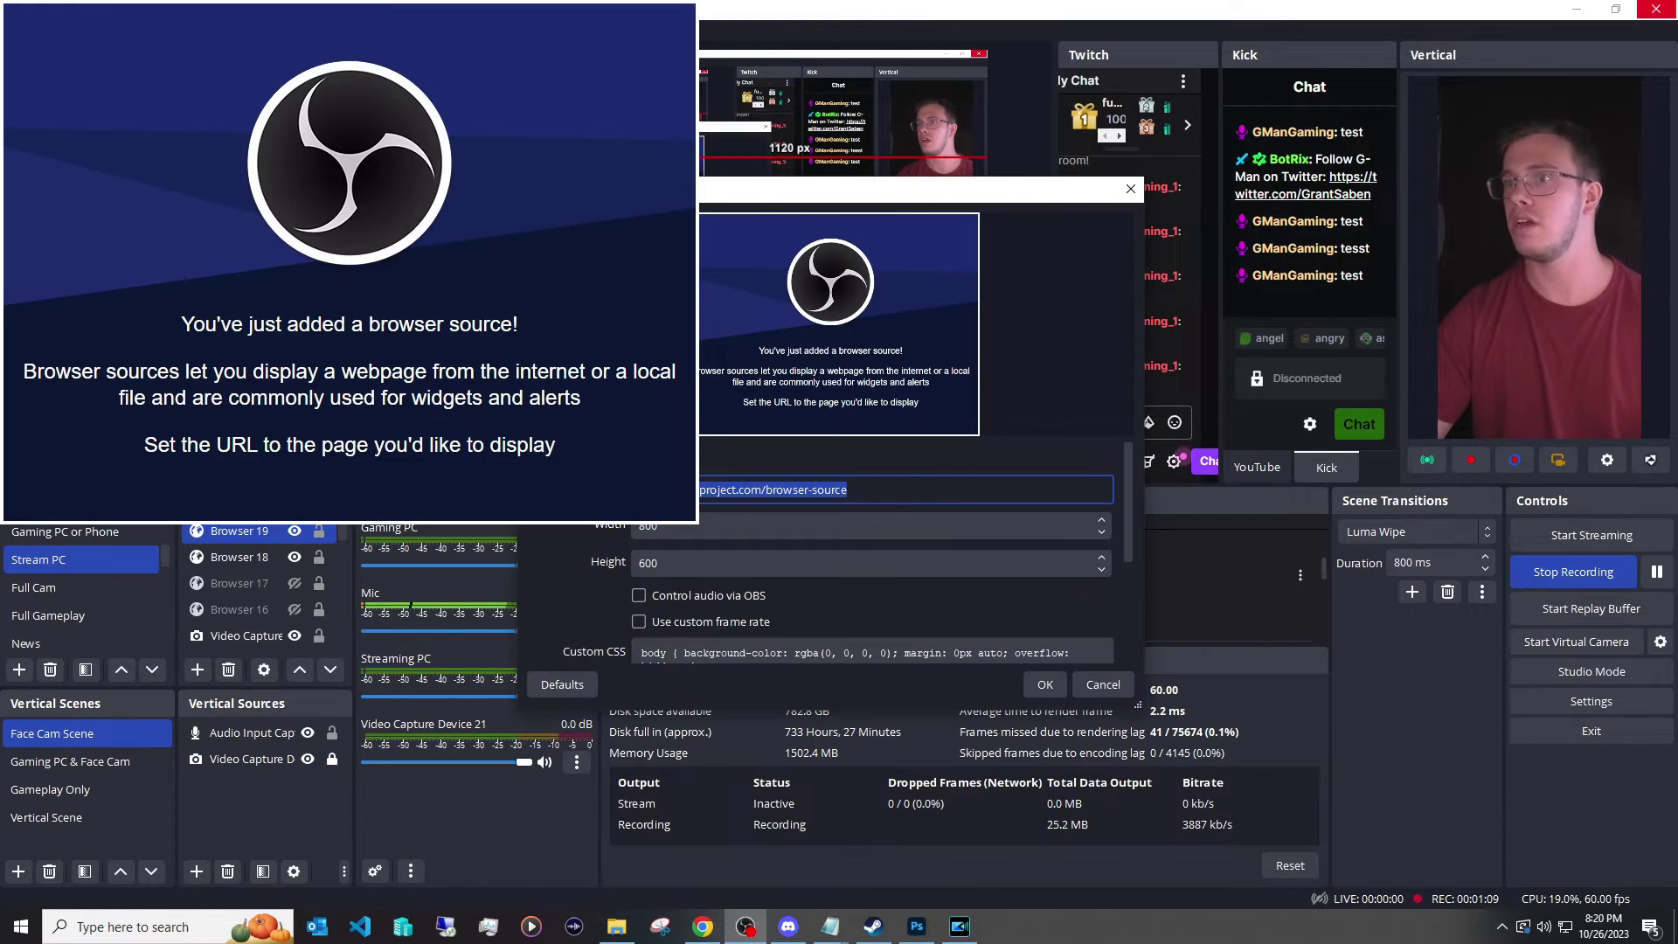
pyautogui.hotkey('ctrl', 'v')
pyautogui.click(646, 529)
pyautogui.moveTo(646, 529); pyautogui.dragTo(689, 527)
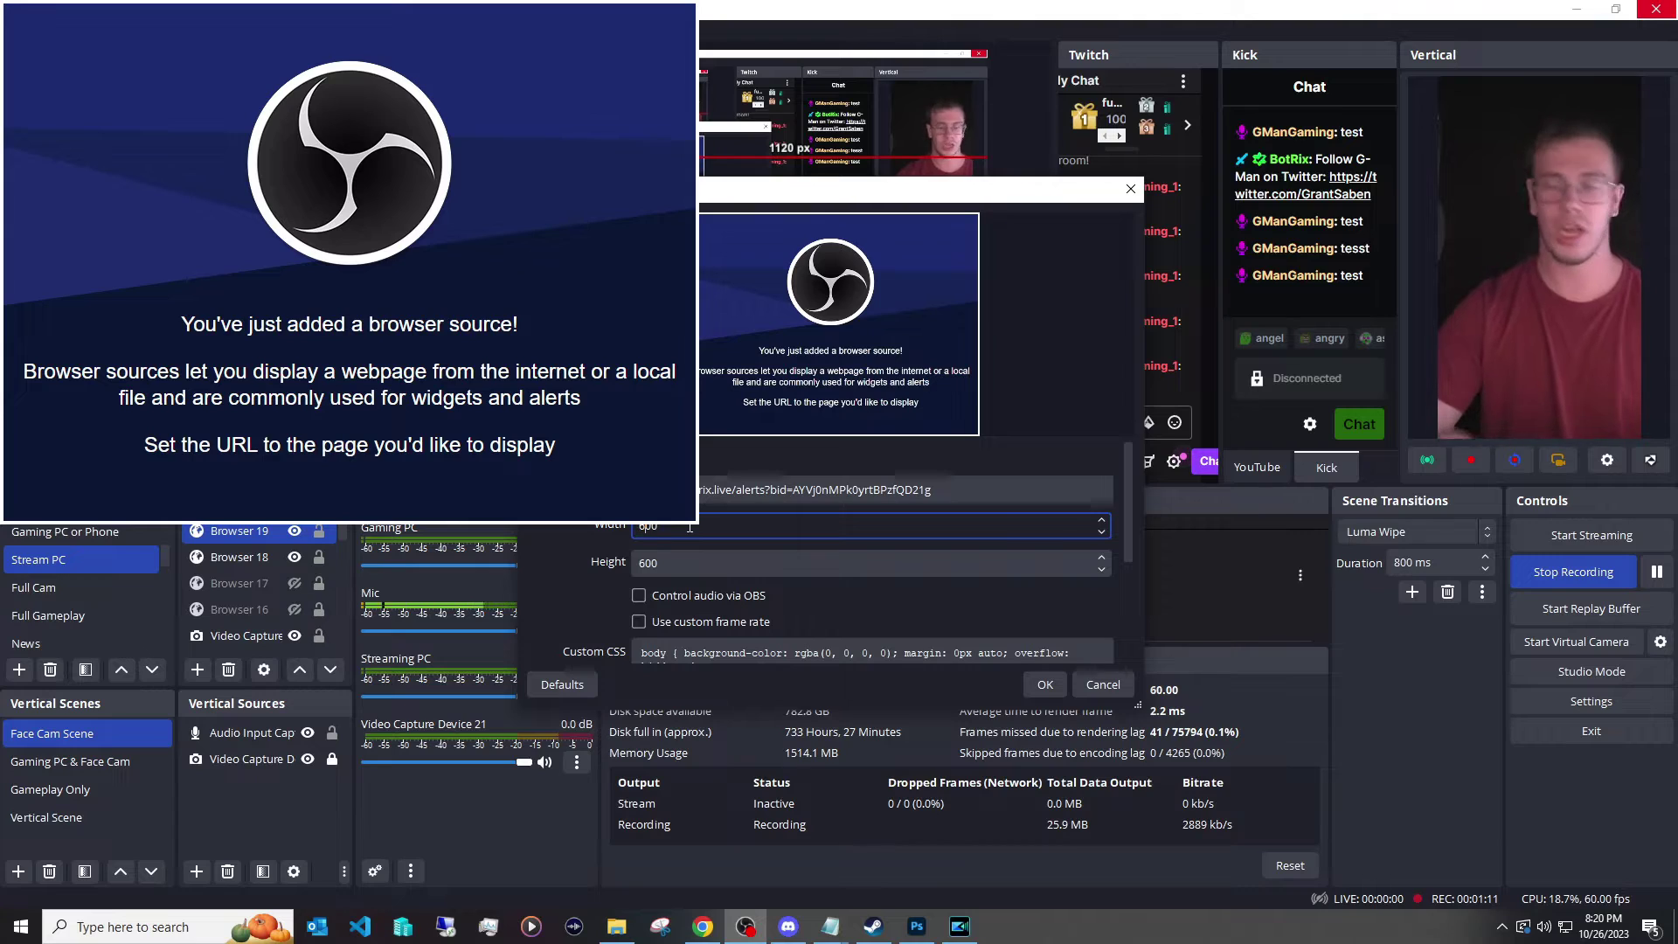
pyautogui.press('Return')
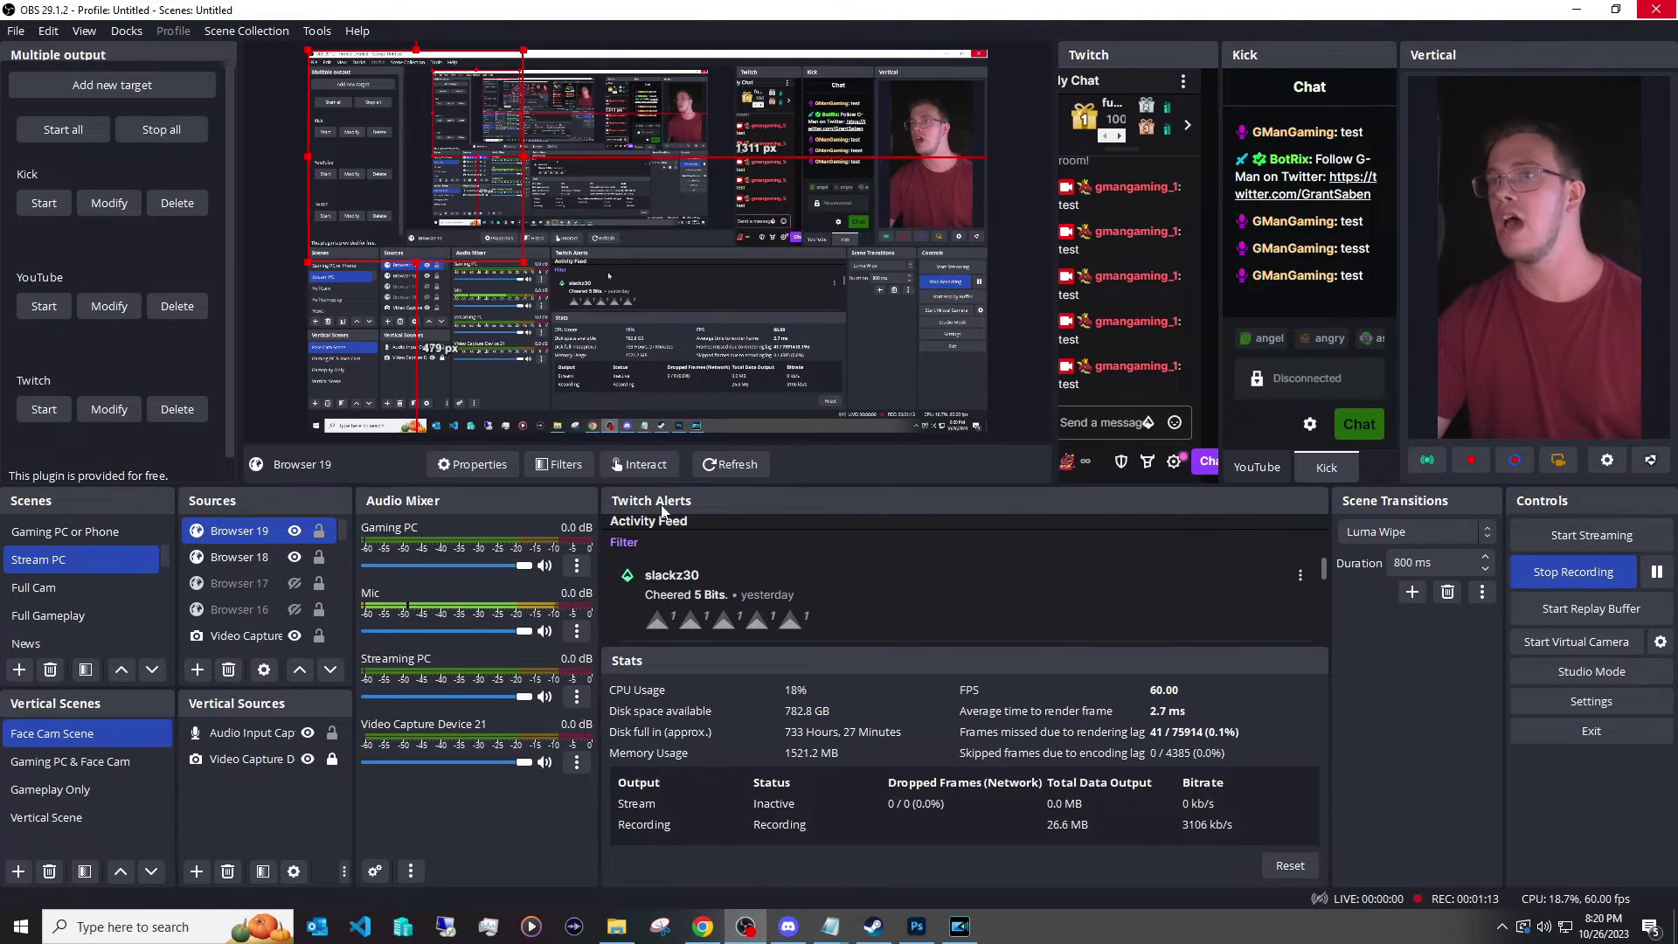
pyautogui.moveTo(691, 265); pyautogui.dragTo(722, 262)
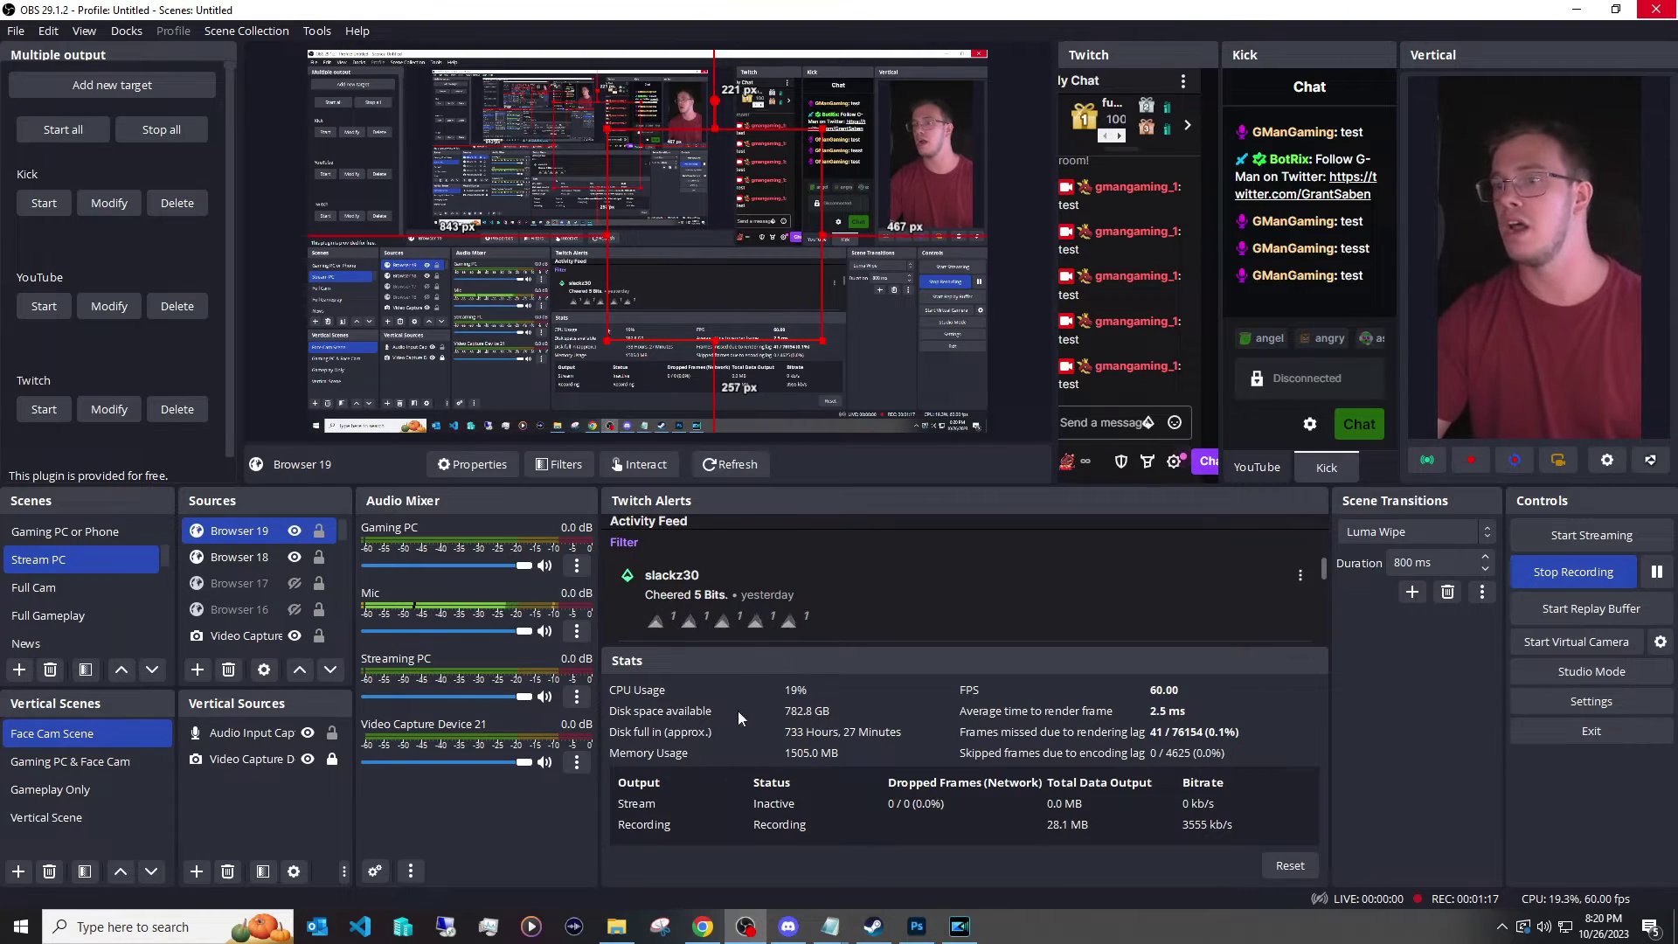
pyautogui.click(709, 927)
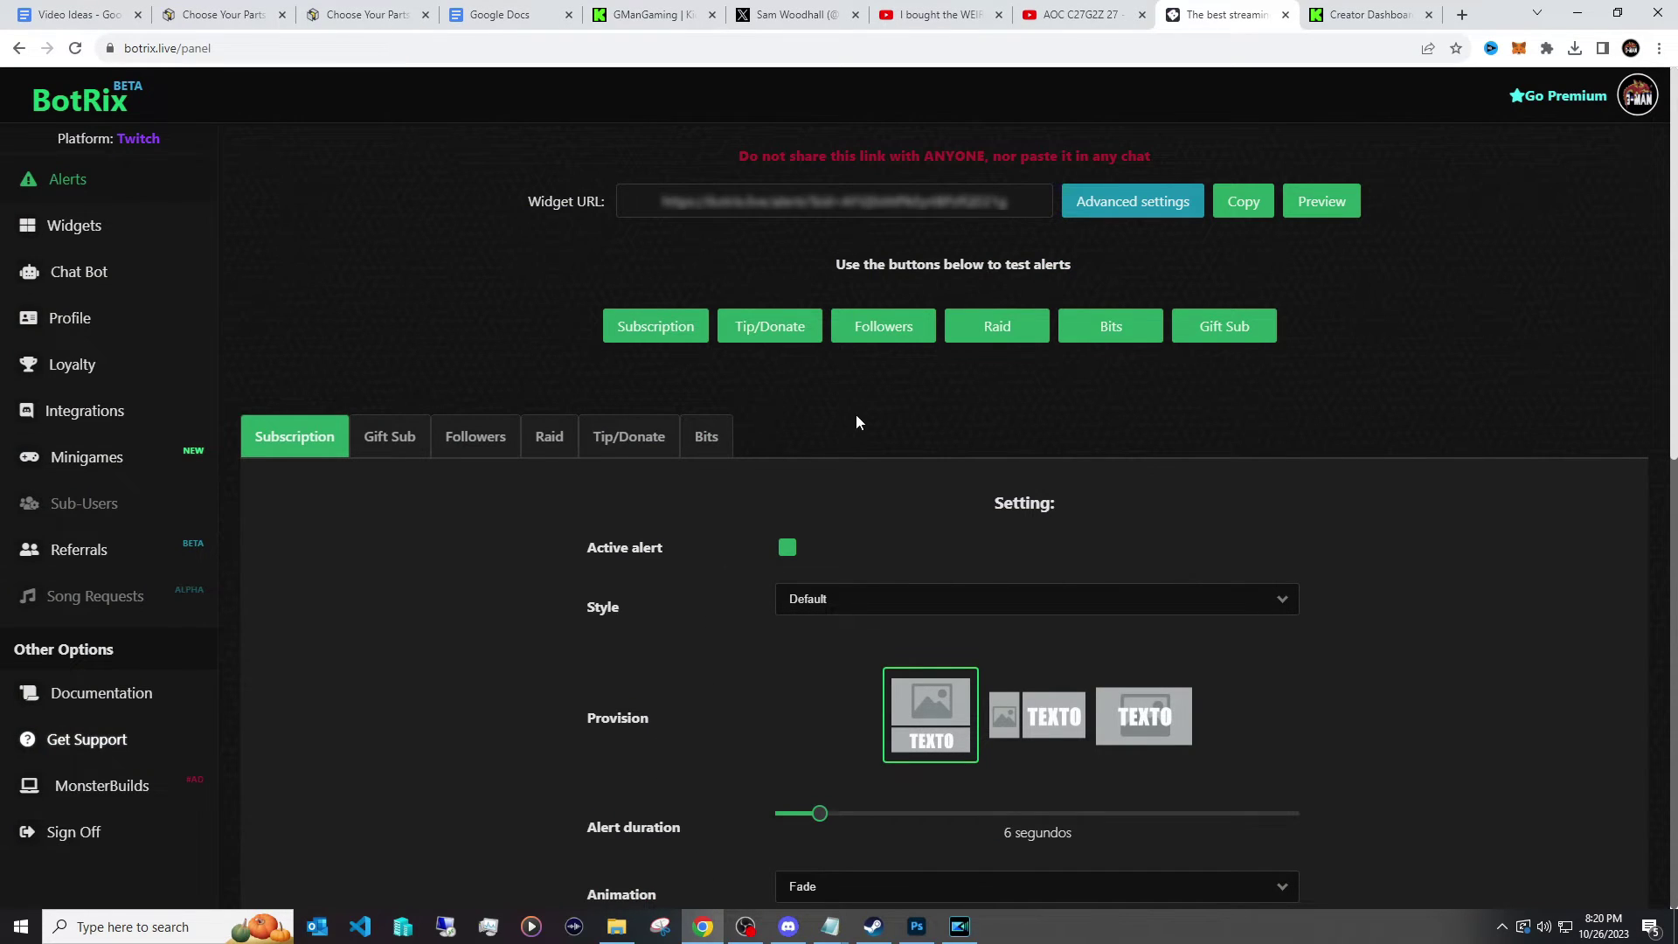
# Fire a test follower alert and watch it appear in OBS.
pyautogui.click(878, 346)
pyautogui.click(745, 926)
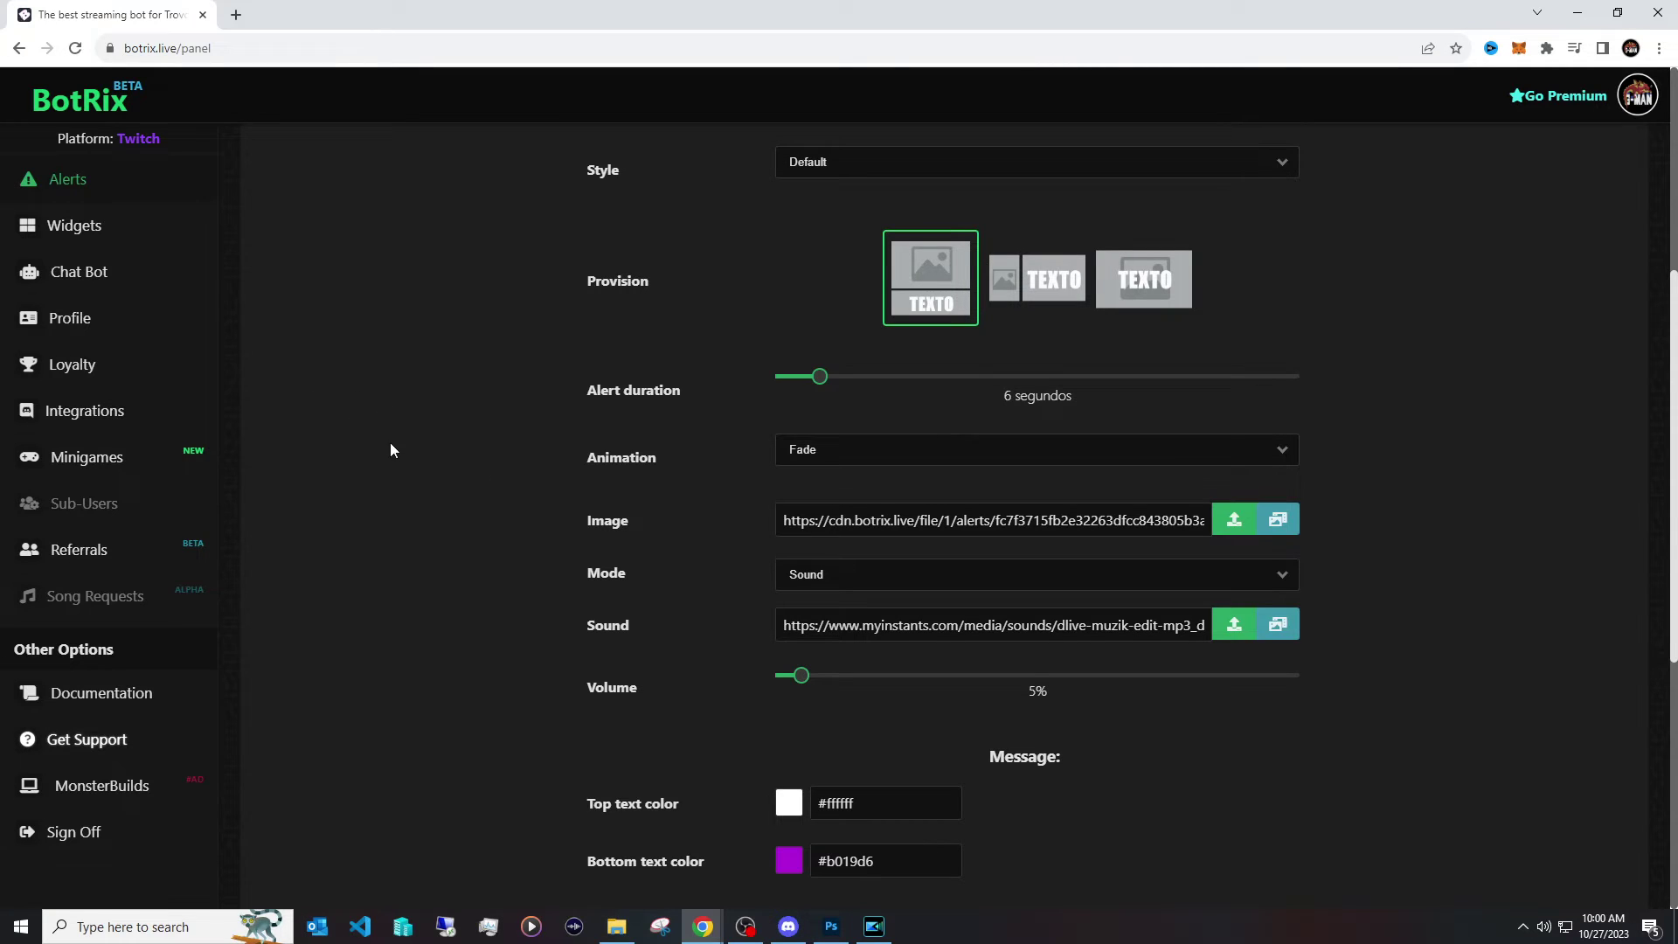
pyautogui.scroll(5, 437, 455)
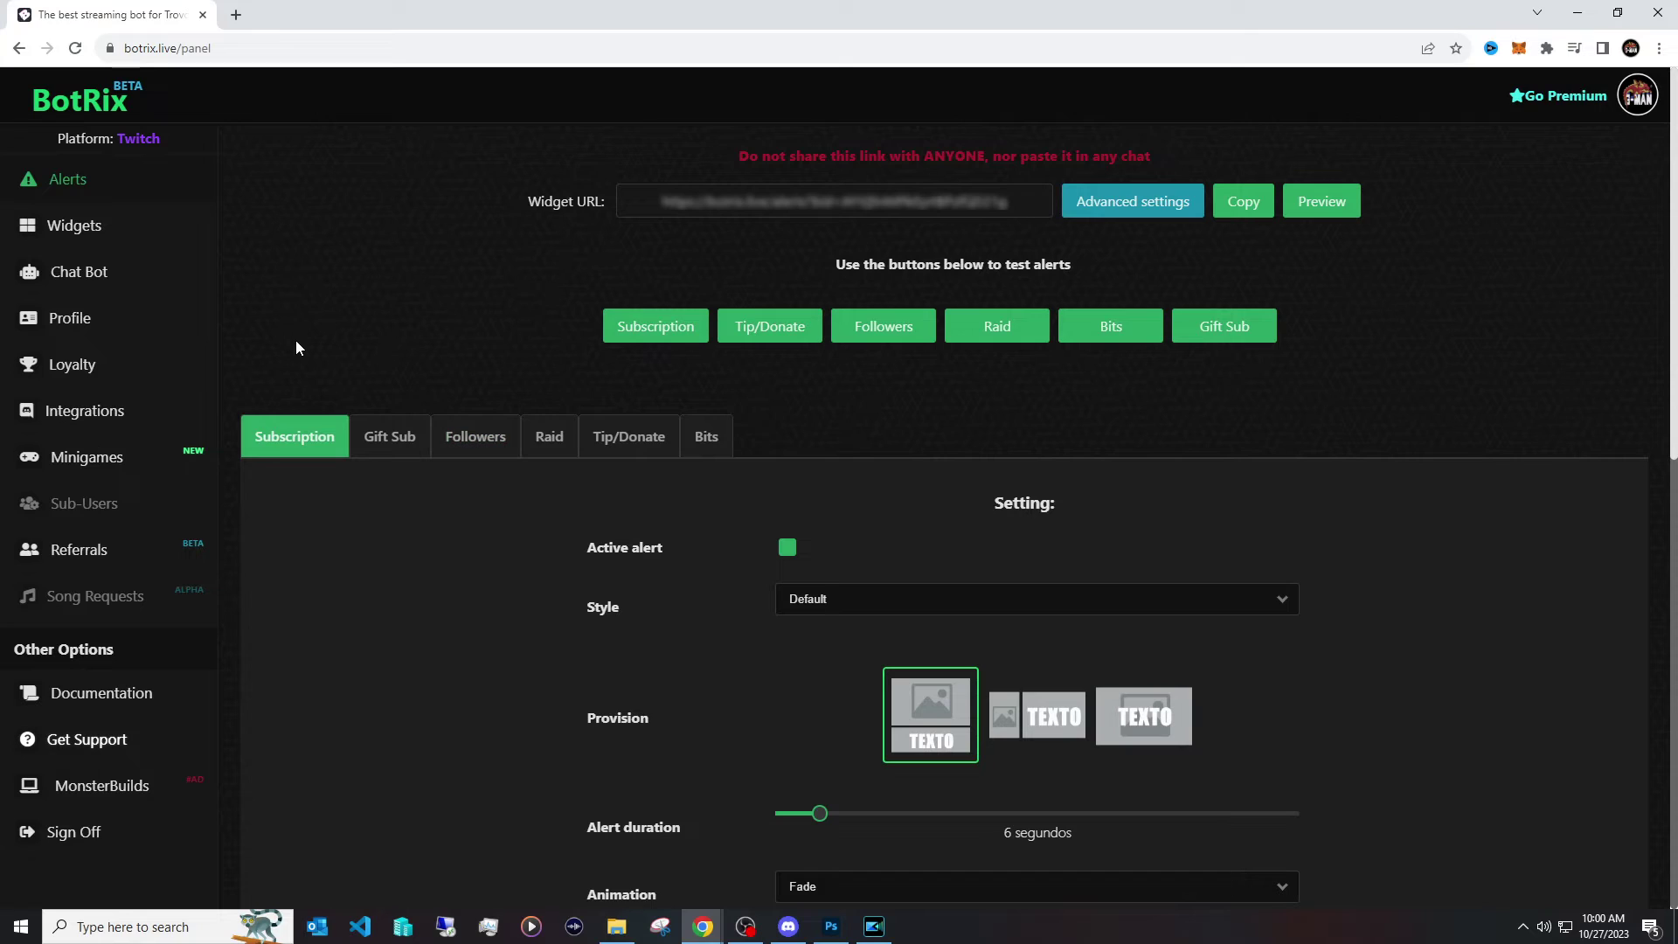
# Make YouTube the active platform and view its alert settings (3-second duration, 25% volume).
pyautogui.click(162, 327)
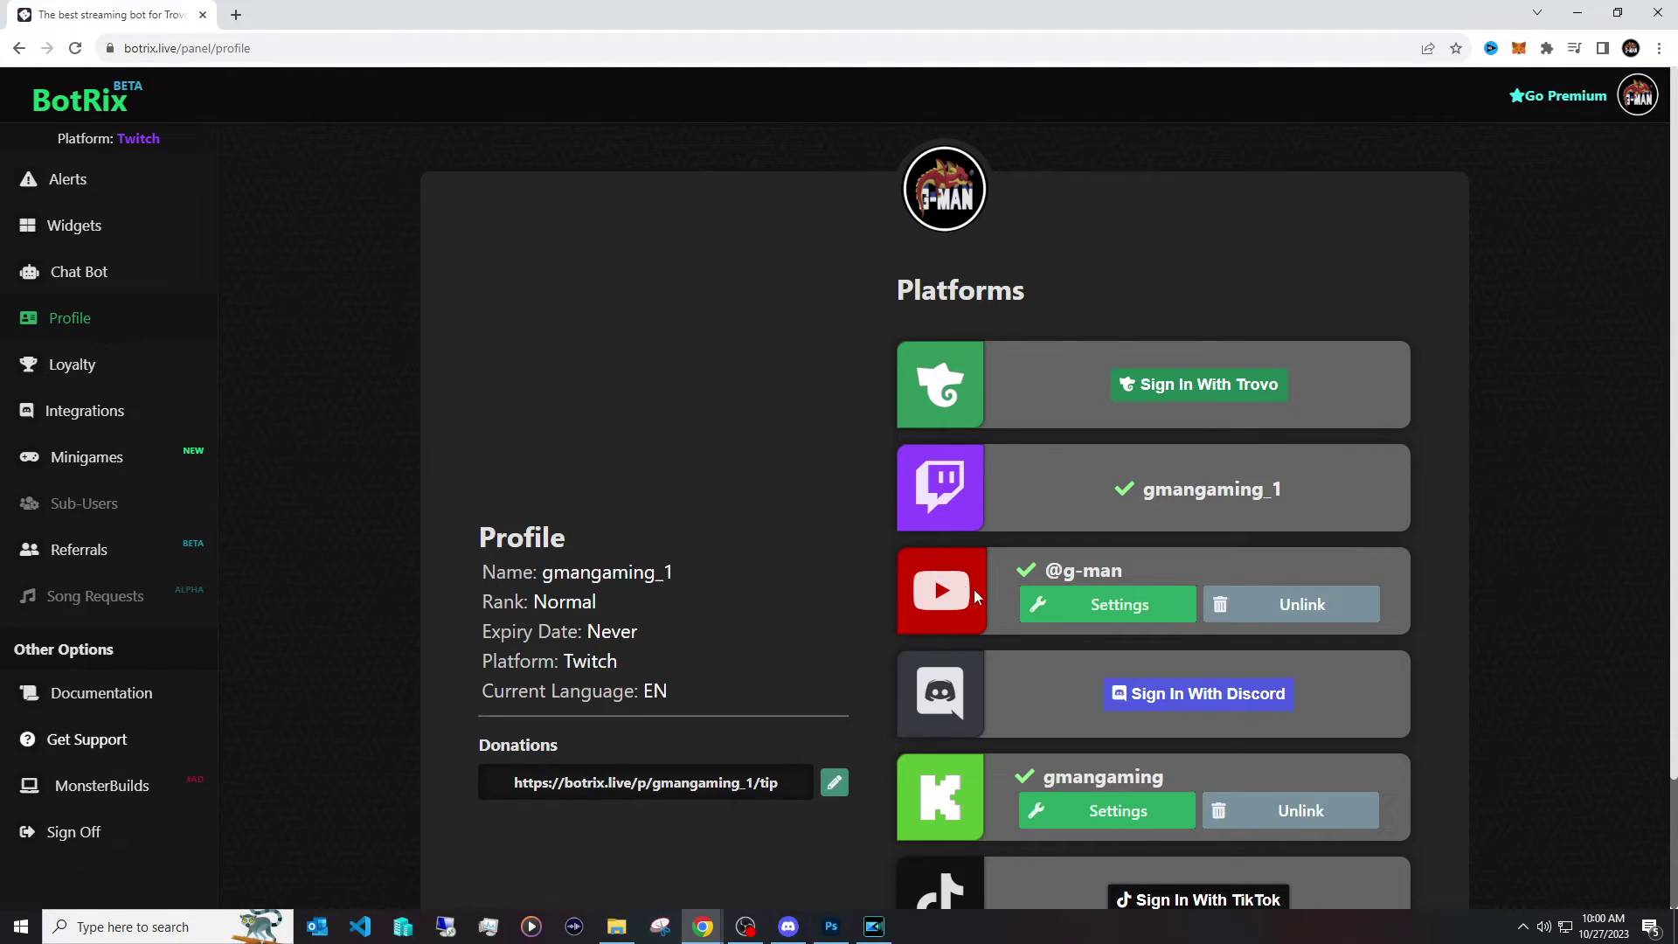
pyautogui.click(1052, 607)
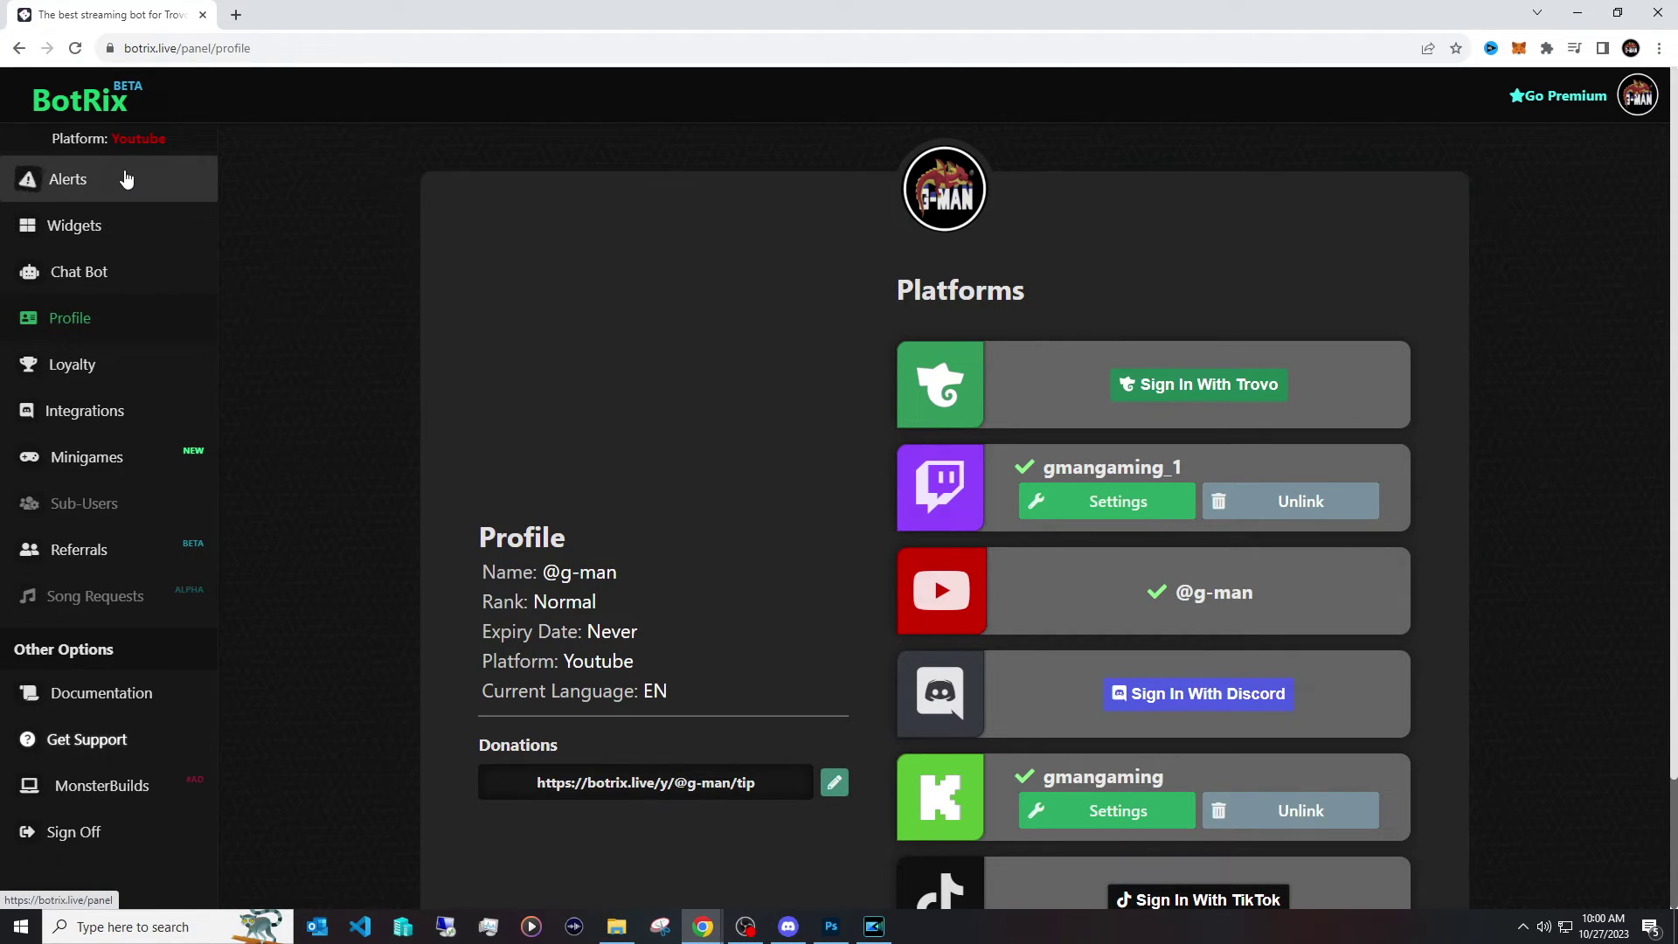
pyautogui.click(127, 180)
pyautogui.scroll(-5, 456, 500)
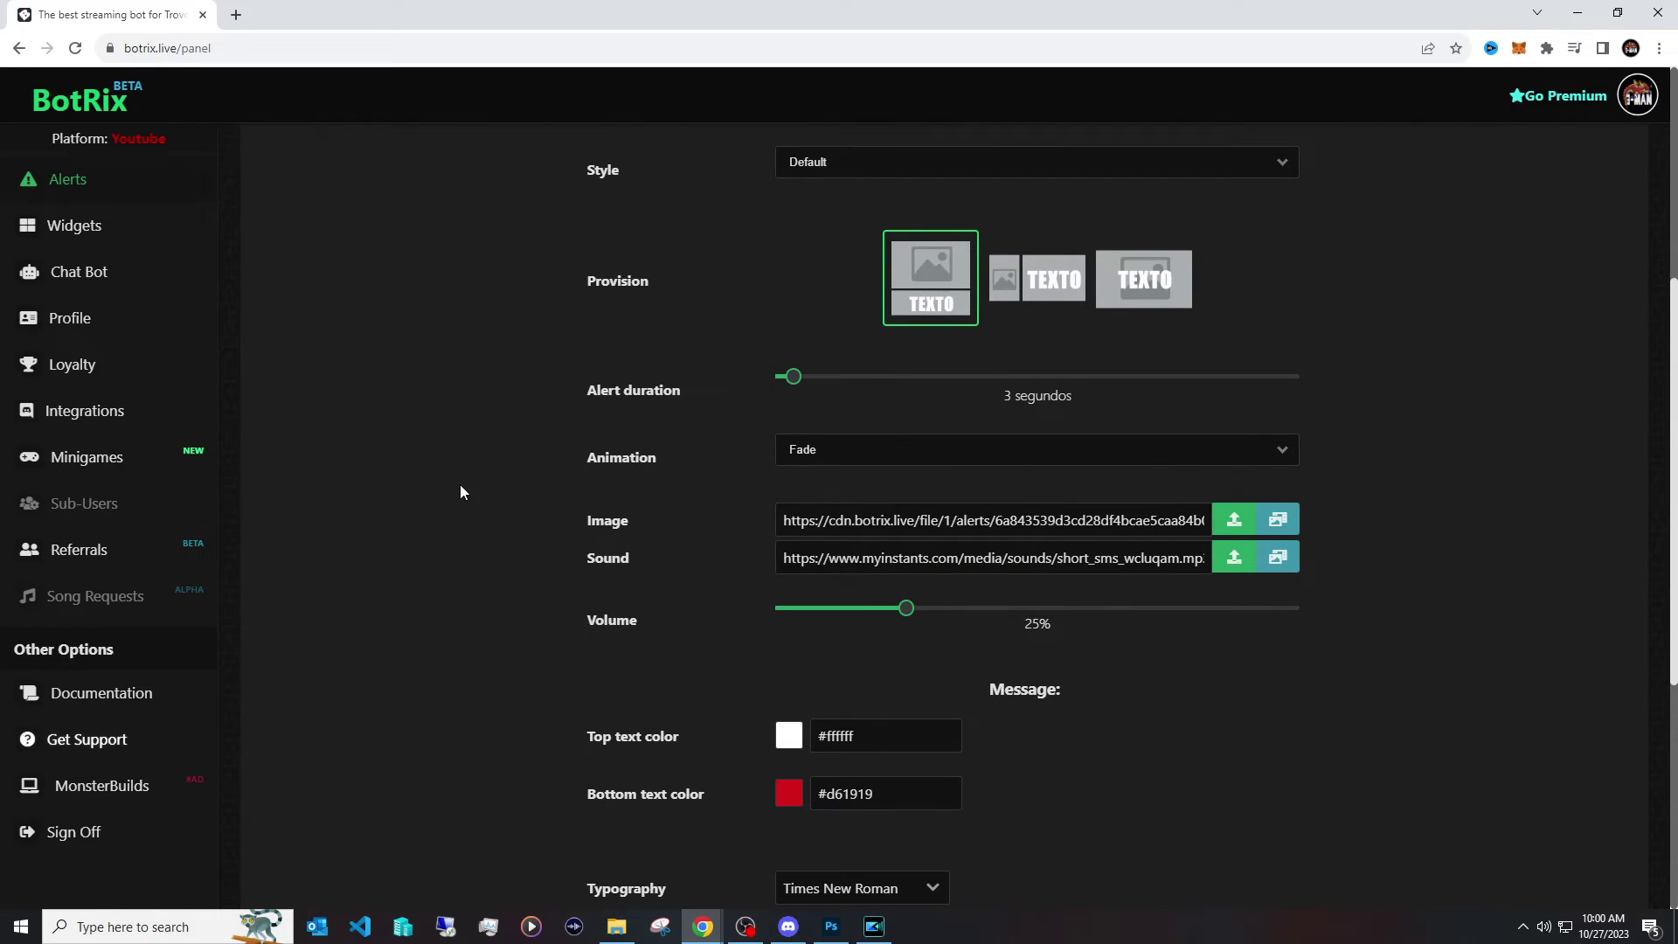